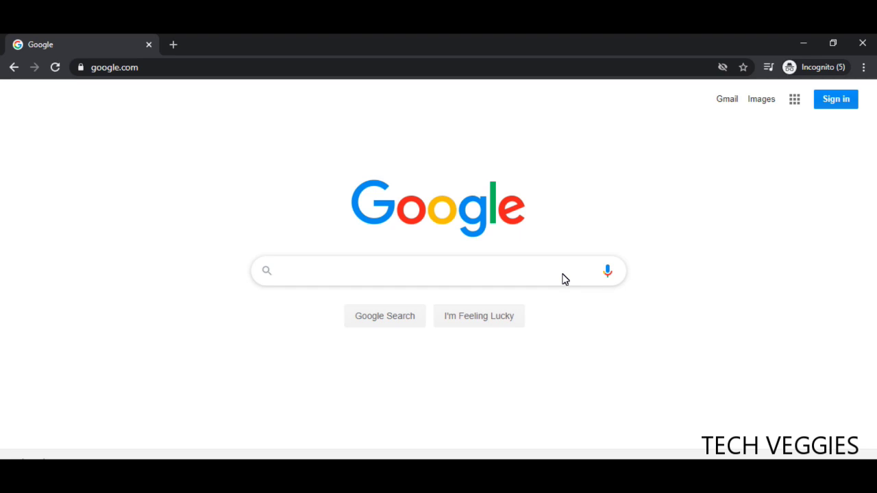
Search Google for 'Audacity'
text(Auda)
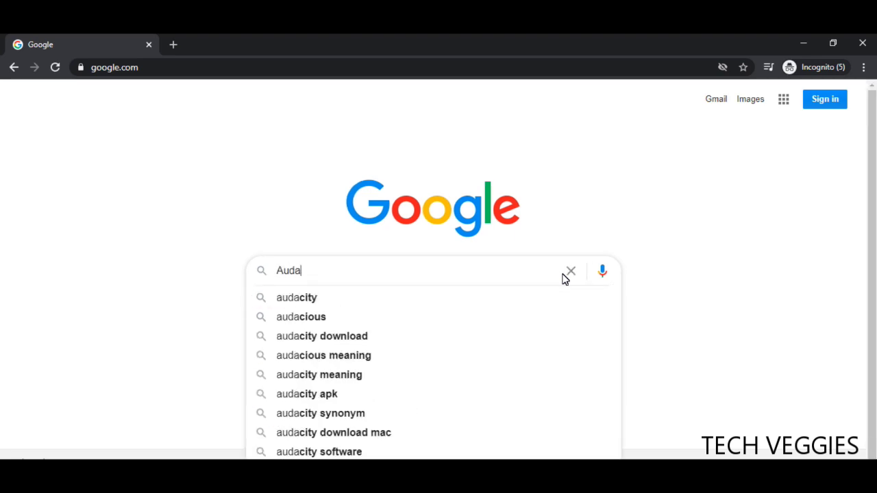
text(city)
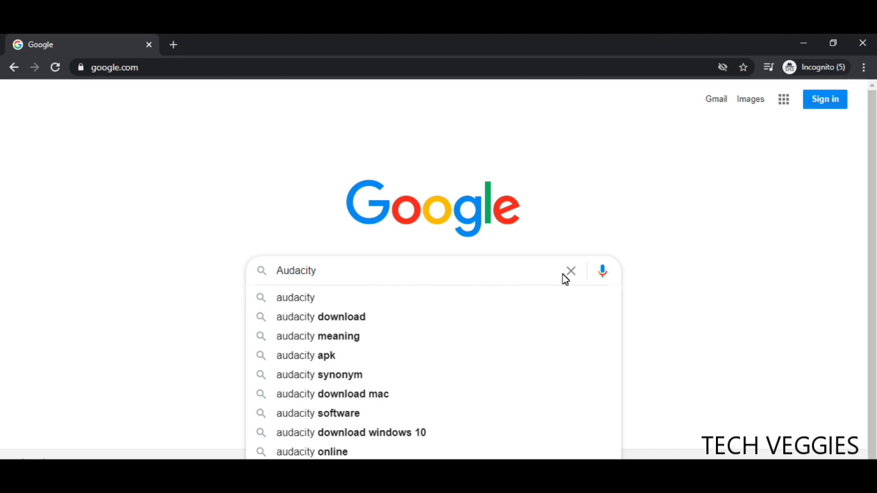
key(Return)
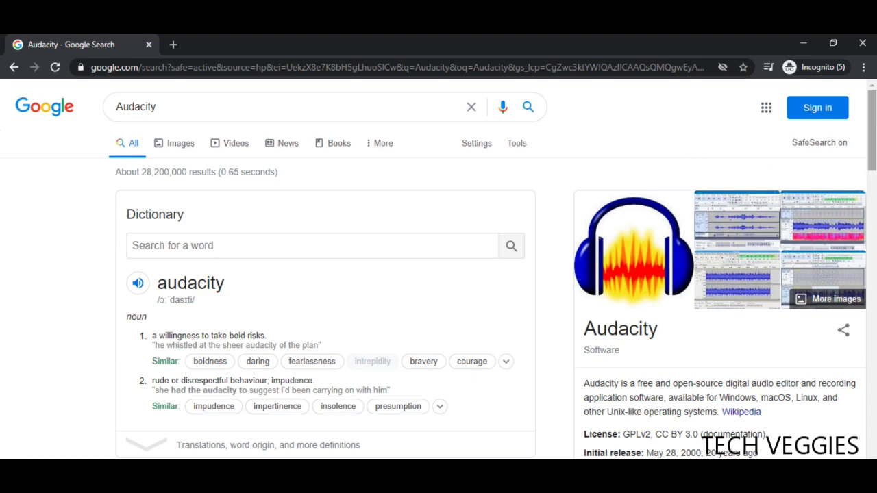
Open the audacityteam.org Download sitelink in a new browser tab
drag(872, 155, 872, 214)
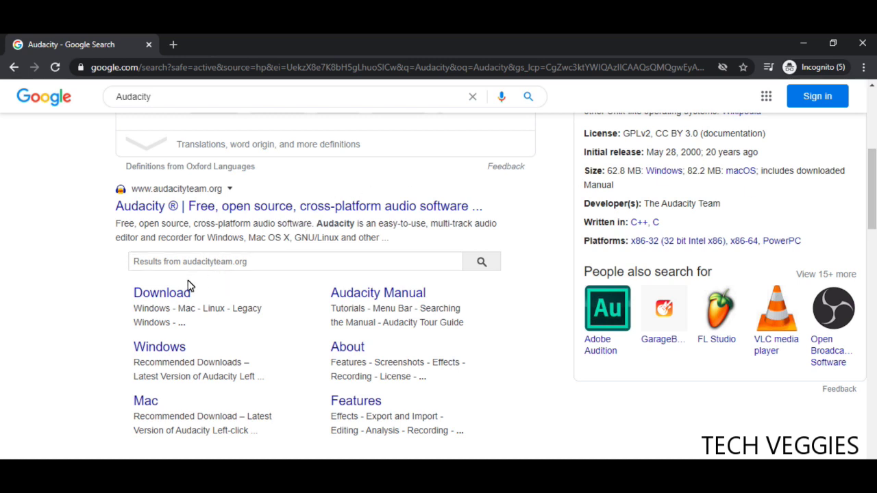
right_click(184, 300)
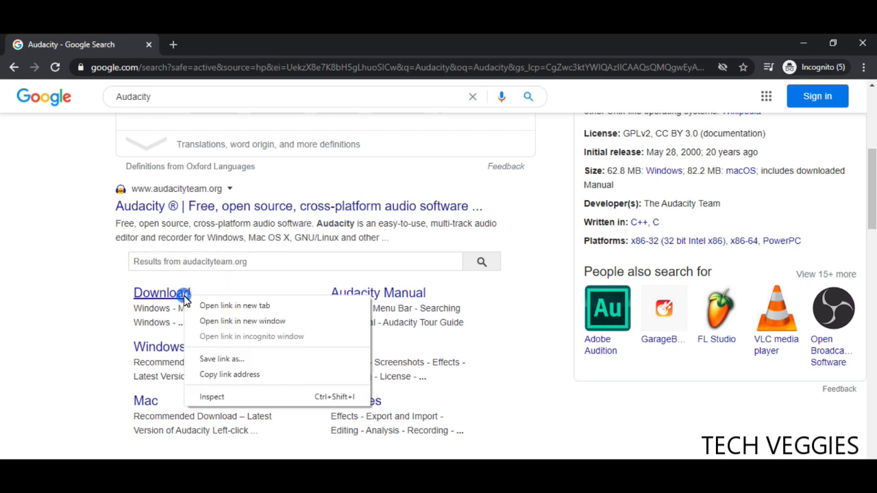
click(204, 306)
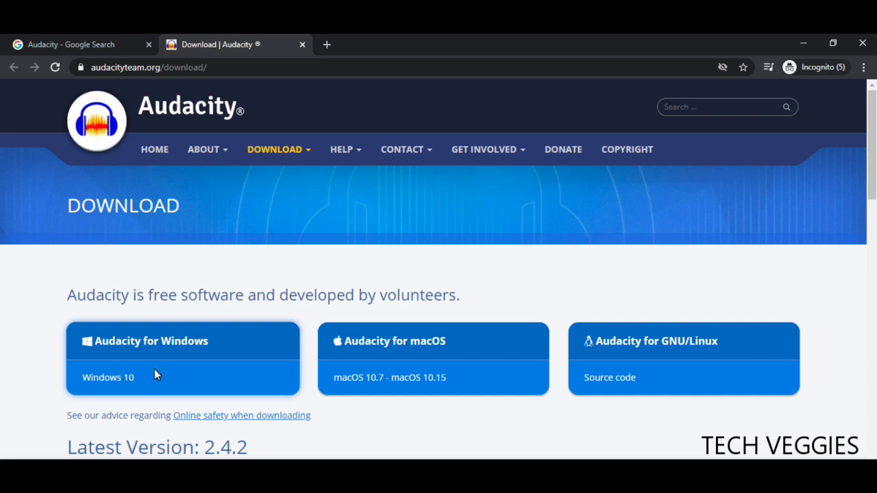
Go to the Audacity for Windows page and scroll to Current Version 2.4.2
click(209, 340)
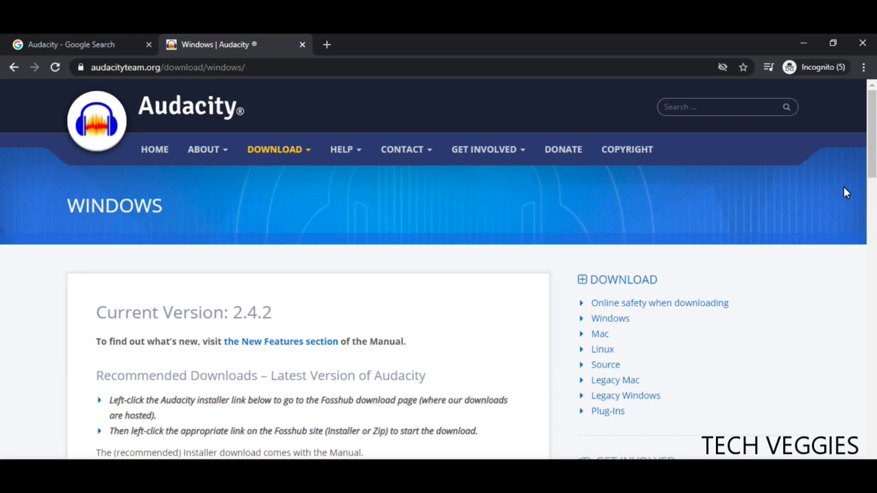
drag(871, 168, 871, 191)
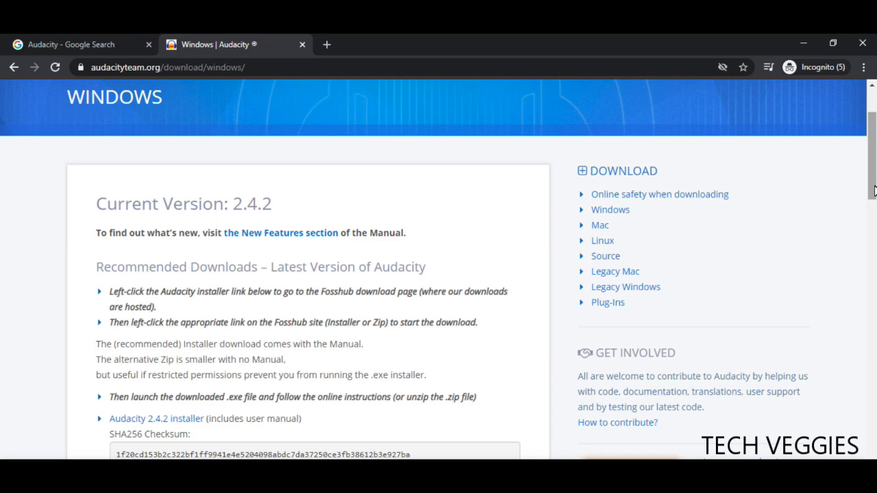
drag(873, 190, 874, 230)
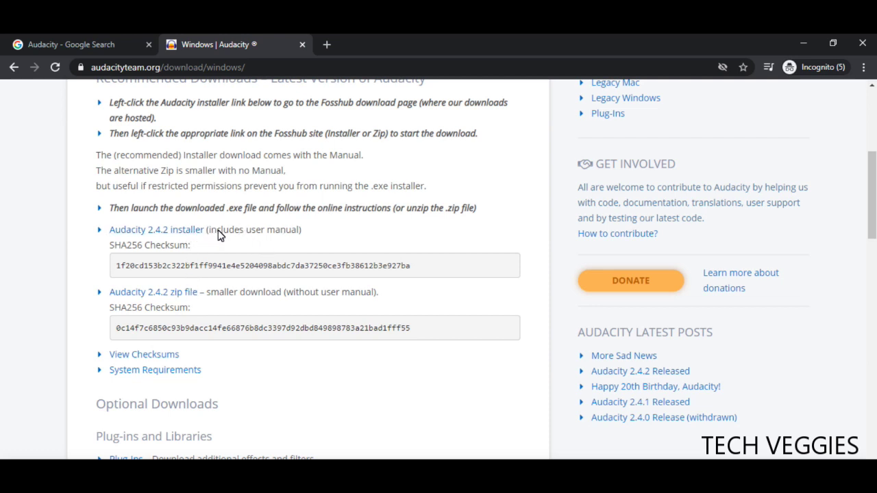
Compare the 2.4.2 installer and zip links, then follow the installer link to FossHub
drag(302, 235, 248, 239)
triple_click(299, 240)
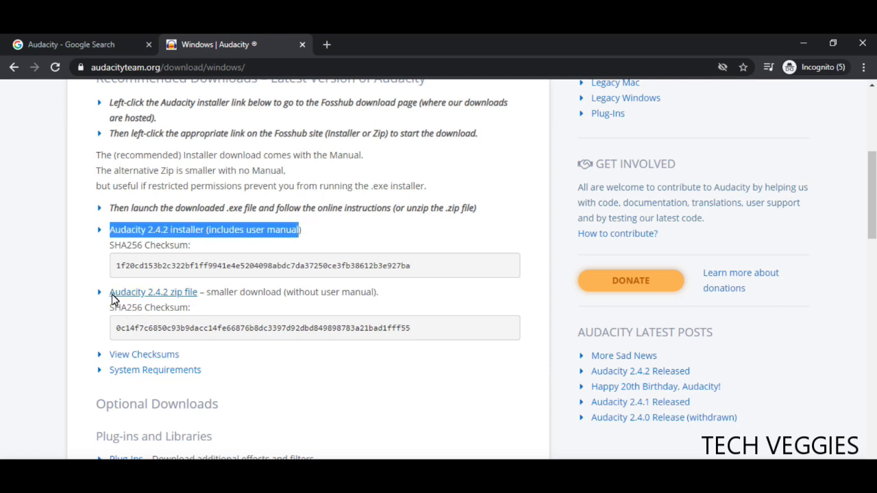
drag(110, 293, 204, 294)
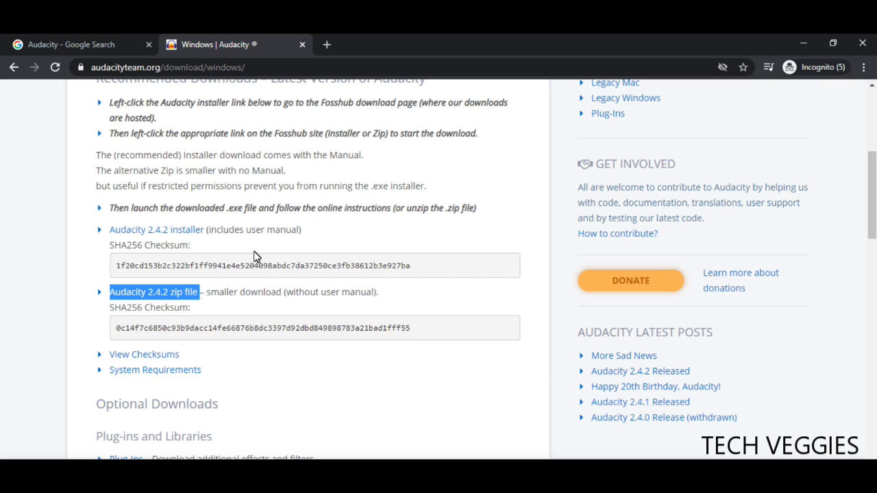
click(287, 236)
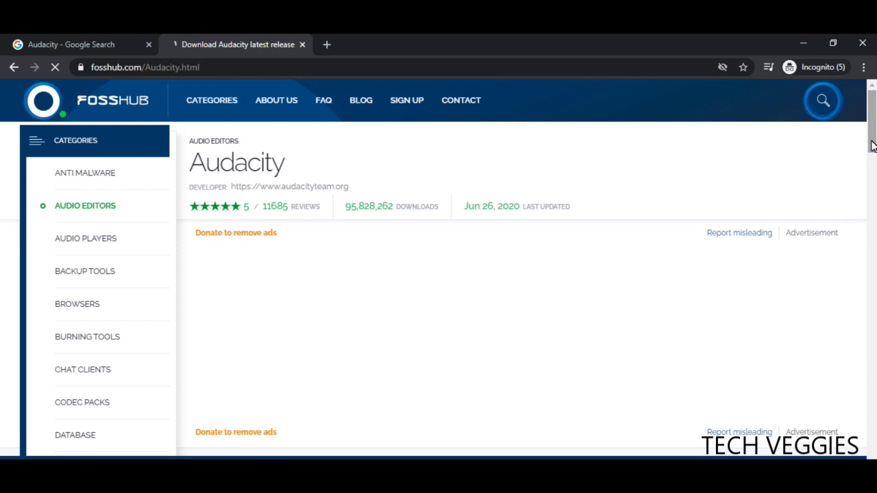
Download the Audacity 2.4.2 Windows Installer from FossHub's download table
drag(872, 146, 872, 181)
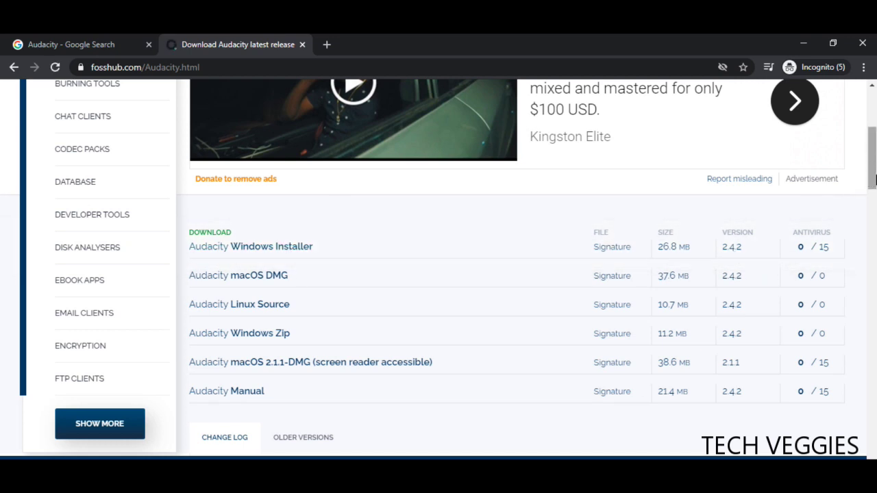
drag(872, 178, 872, 196)
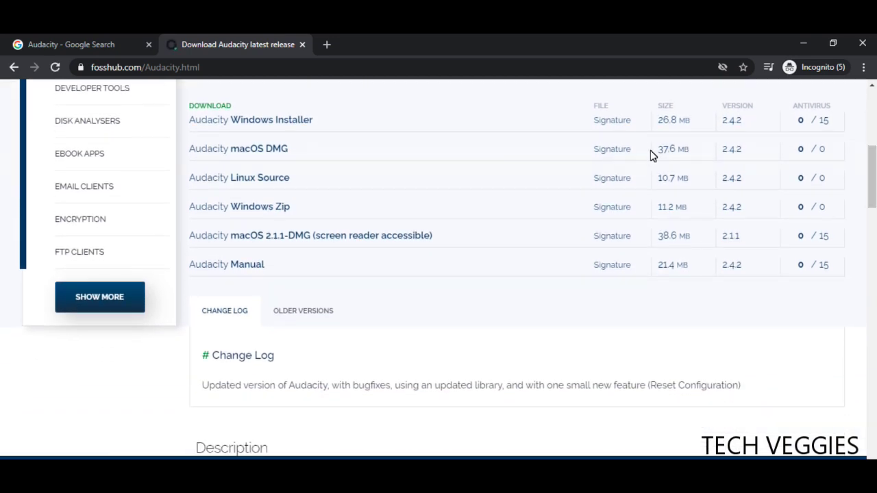
click(280, 122)
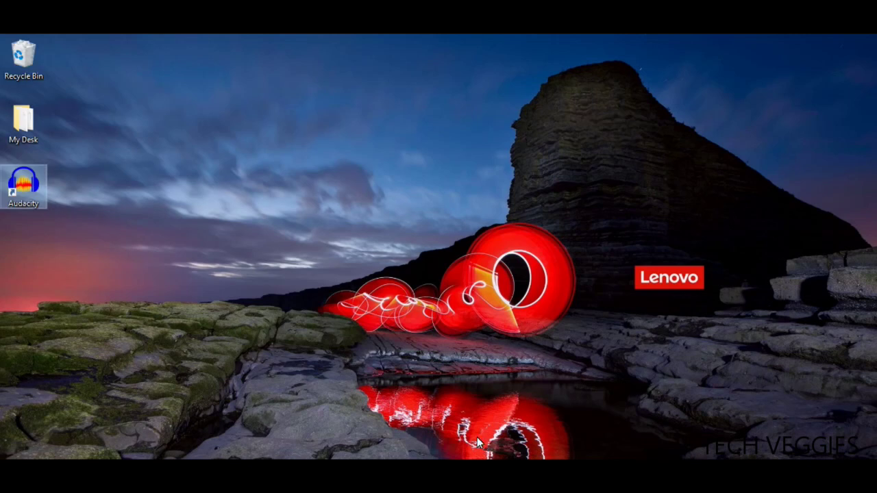
Launch Audacity from its desktop shortcut and dismiss the Welcome dialog
double_click(18, 183)
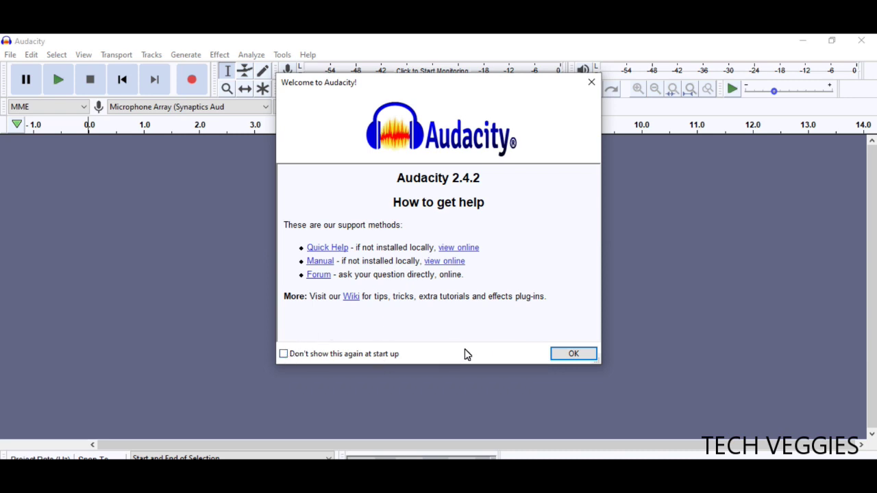
click(574, 355)
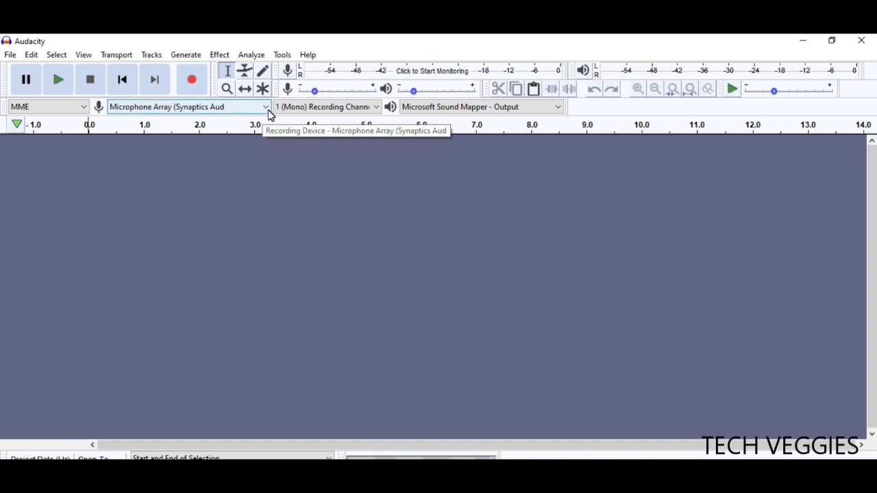
click(266, 108)
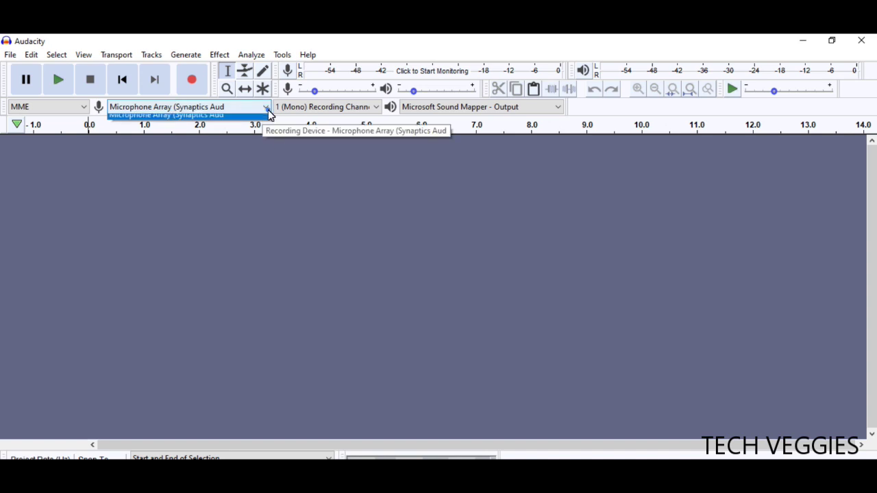
click(266, 108)
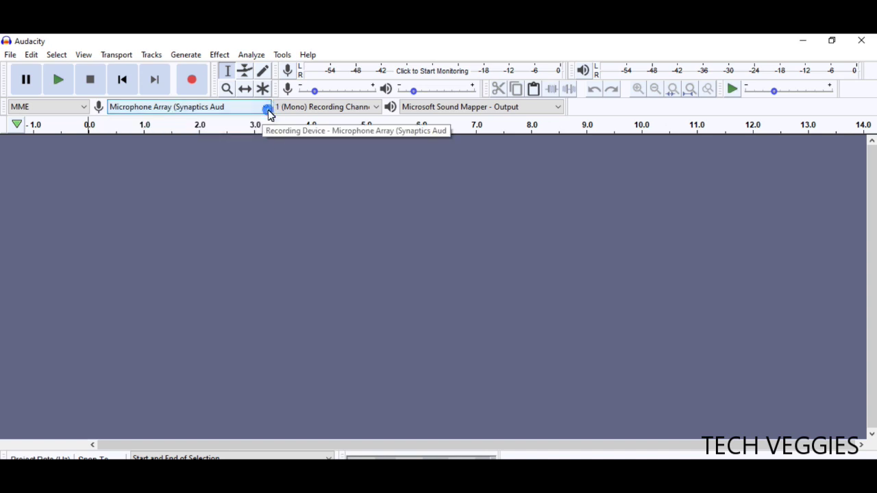
click(377, 109)
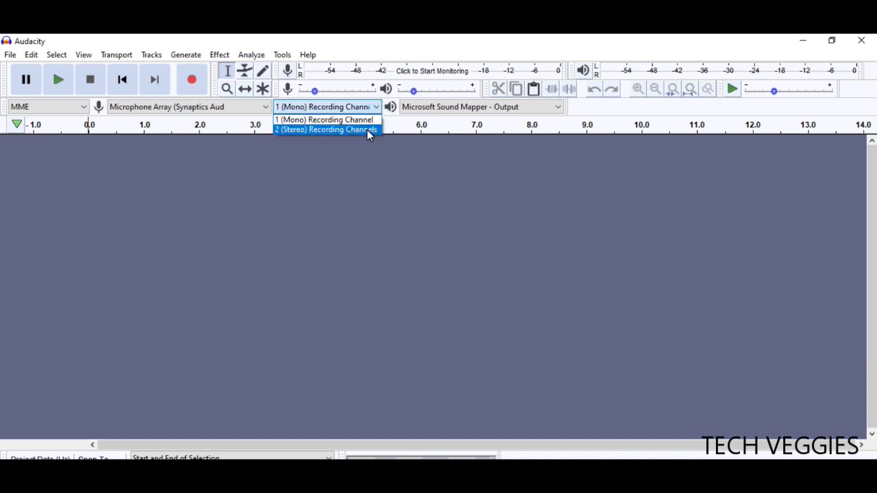
click(376, 107)
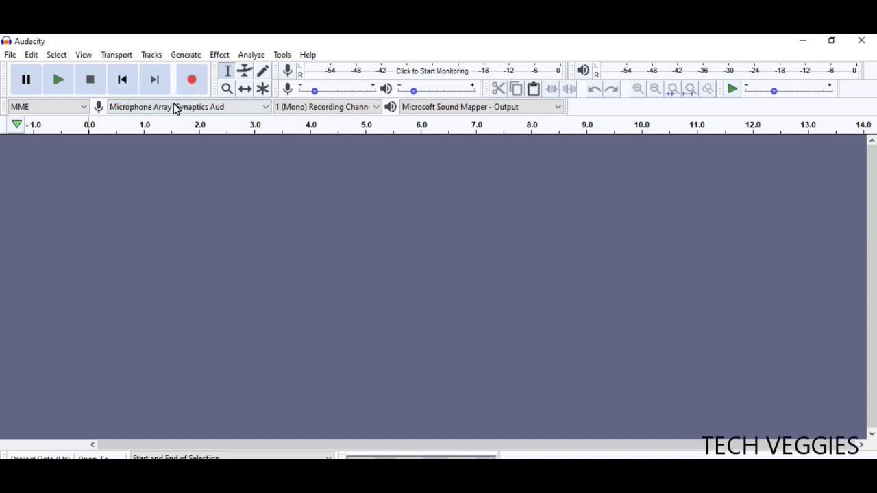
Record about 9.5 seconds of speech onto a new mono track
click(192, 80)
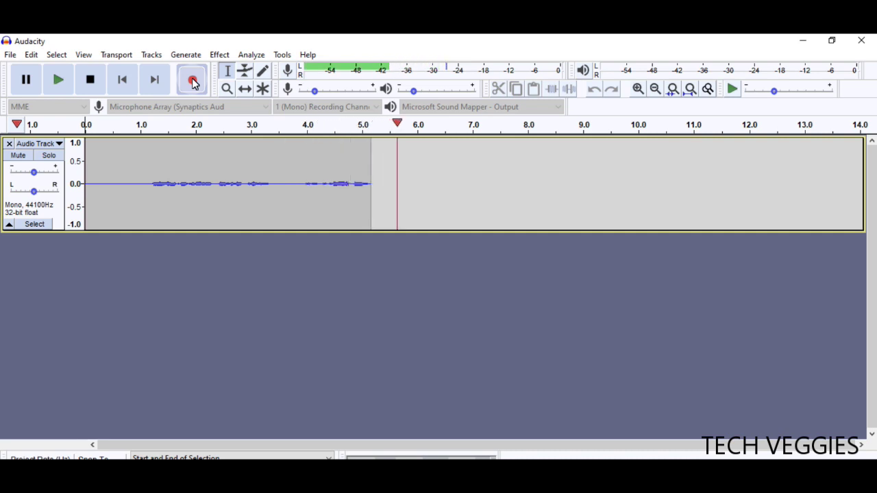
click(91, 80)
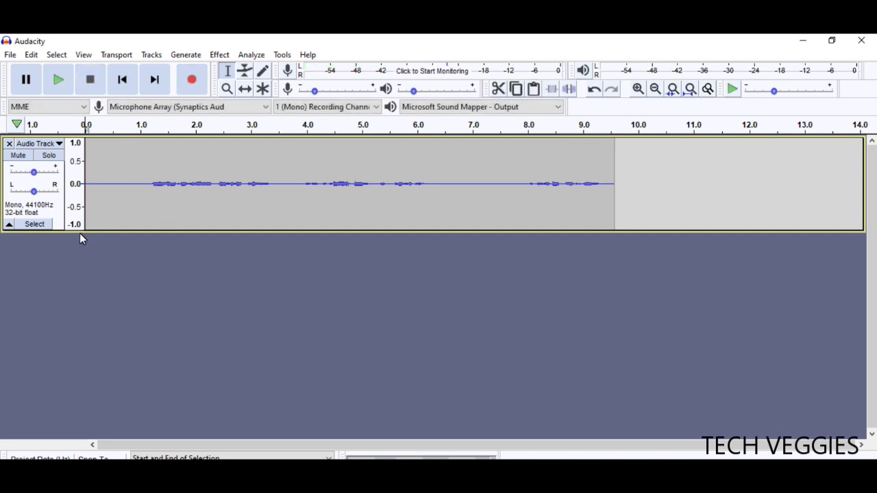
drag(79, 233, 85, 288)
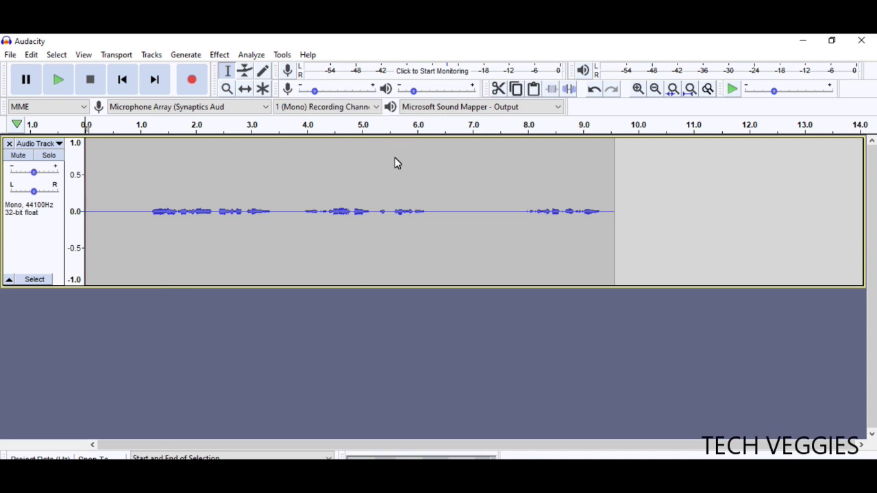
Zoom in on the waveform around 4 seconds, then fit the whole project to the window
click(226, 91)
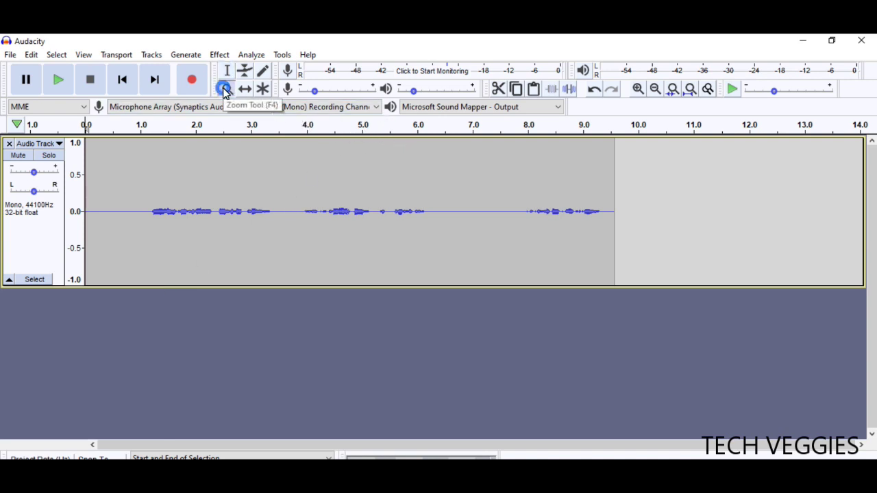
click(307, 187)
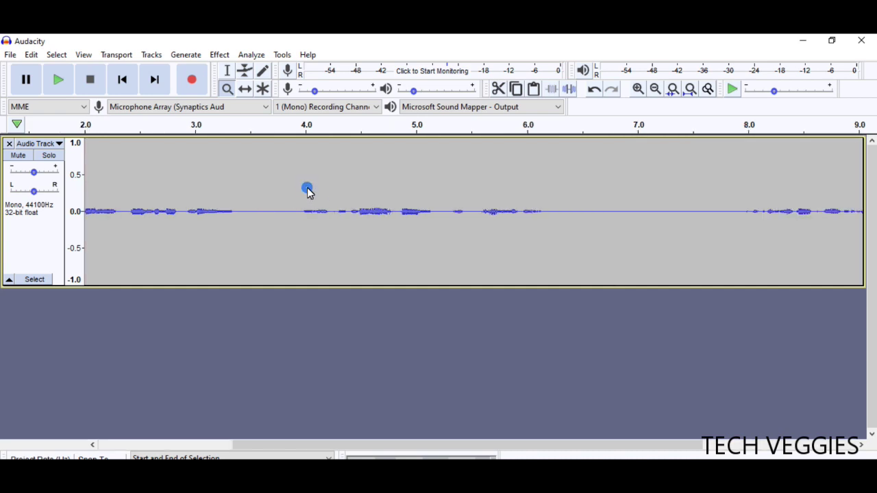
click(690, 91)
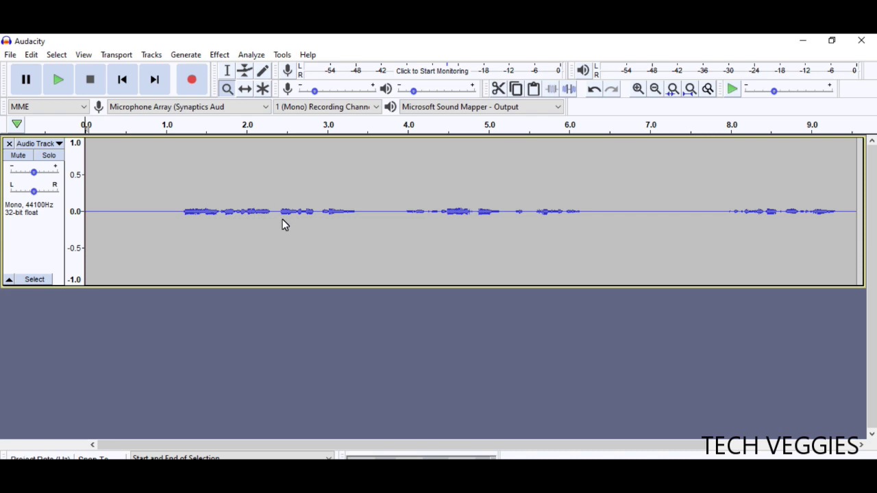
click(11, 56)
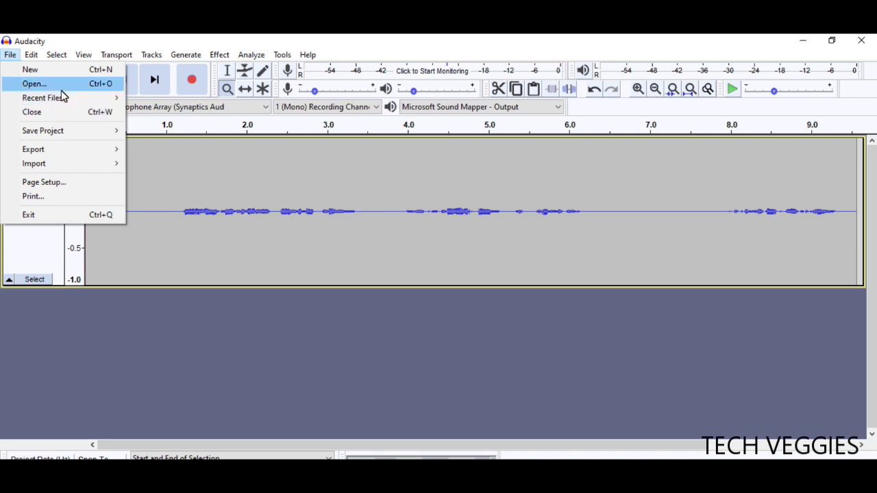
Choose Export as MP3 from the File > Export submenu
mouse_move(104, 136)
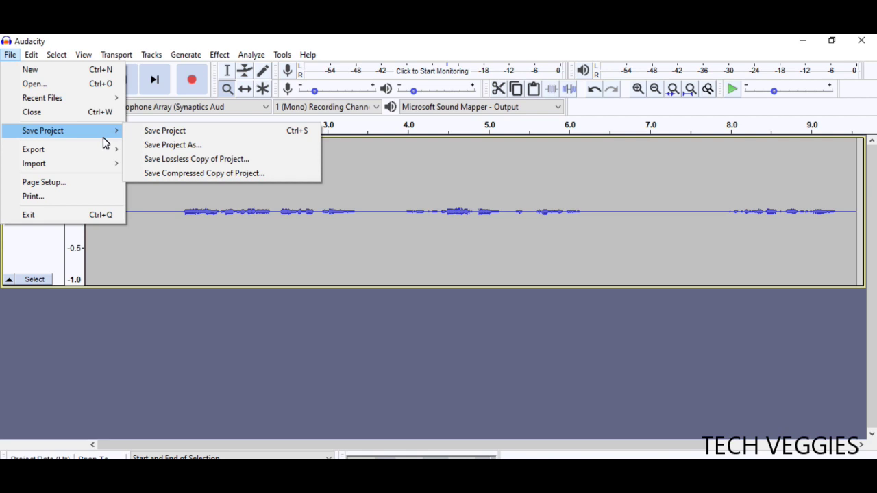
mouse_move(106, 153)
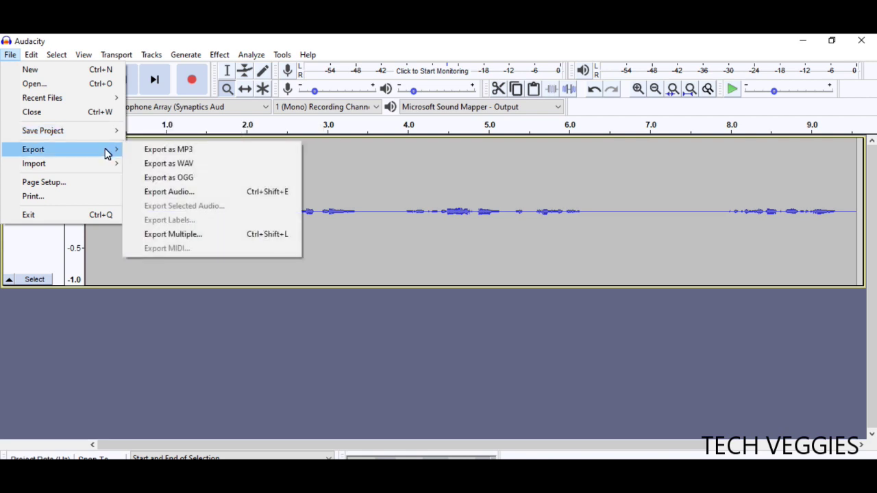
click(230, 154)
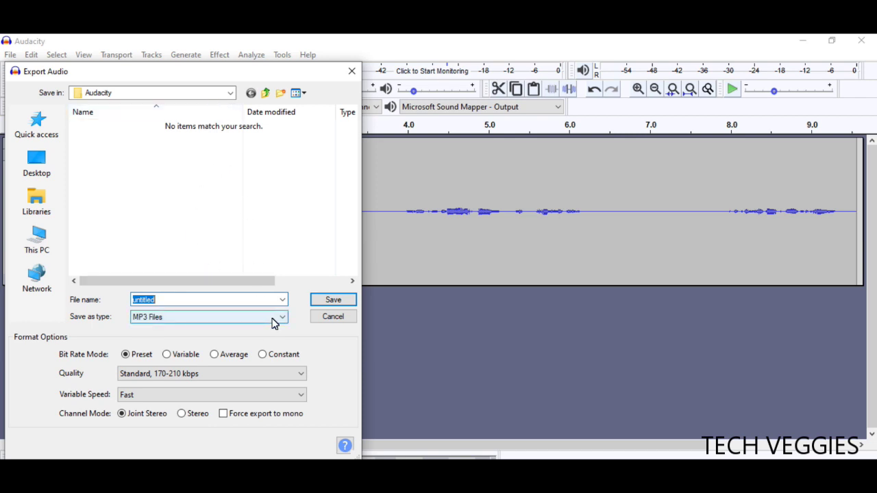
Save the MP3 as 'Sample 1', skipping the metadata tags
text(Sample 1)
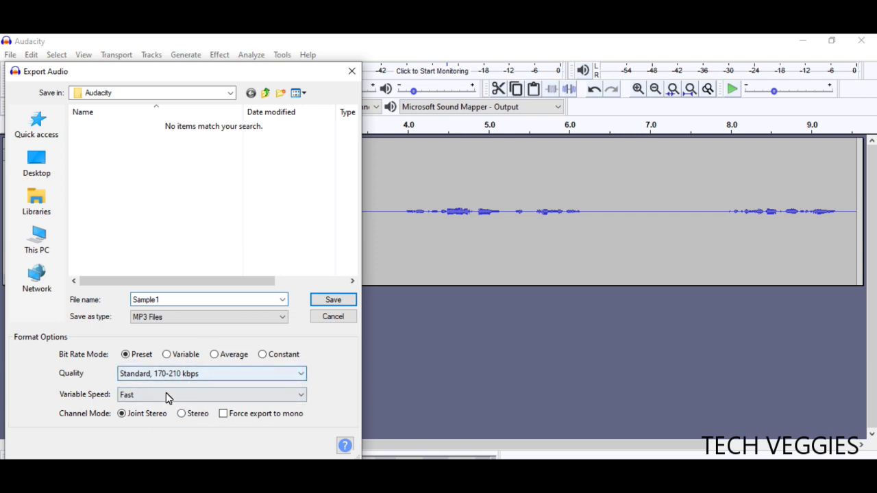
click(333, 301)
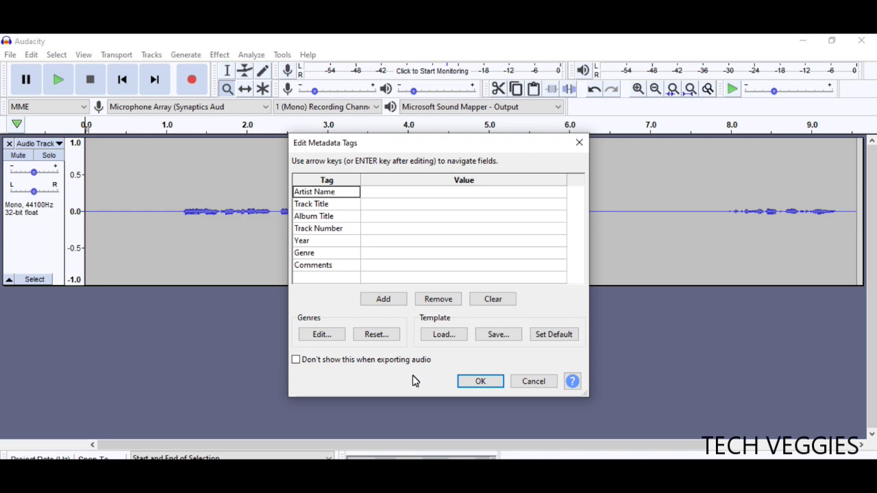
click(530, 383)
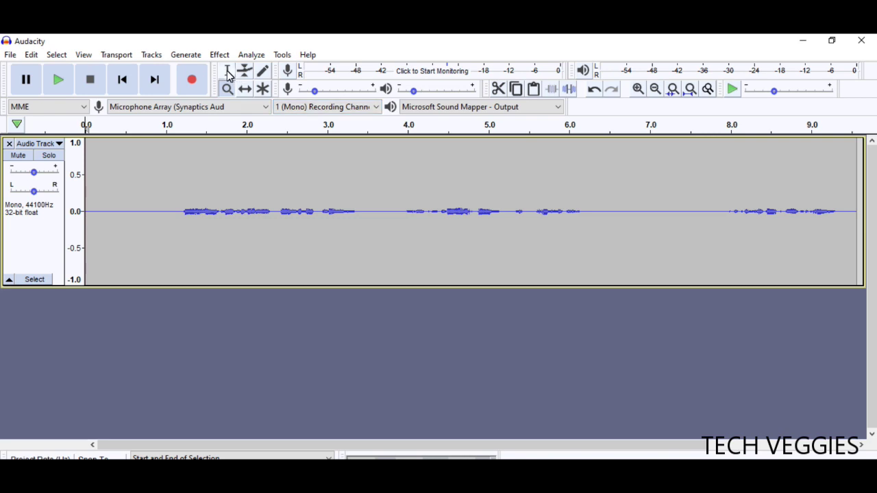
Play back the recording starting from about 1.95 seconds
click(242, 211)
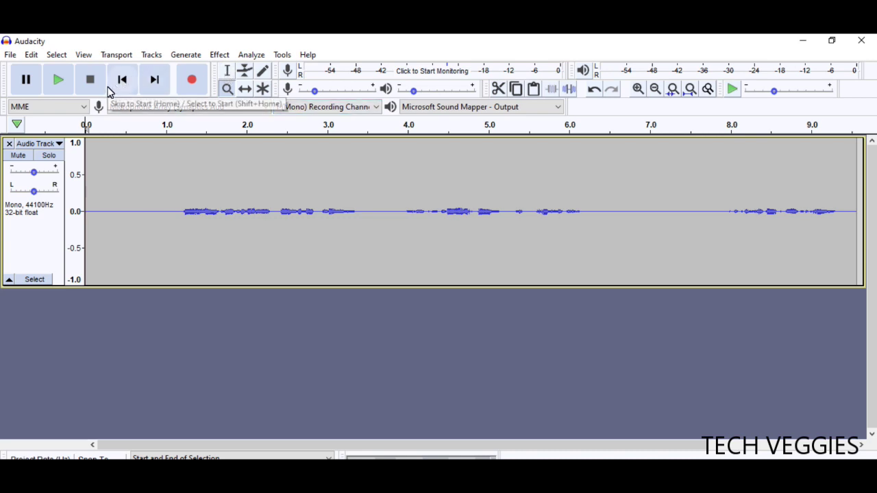
key(ctrl+1)
key(ctrl+1)
click(57, 82)
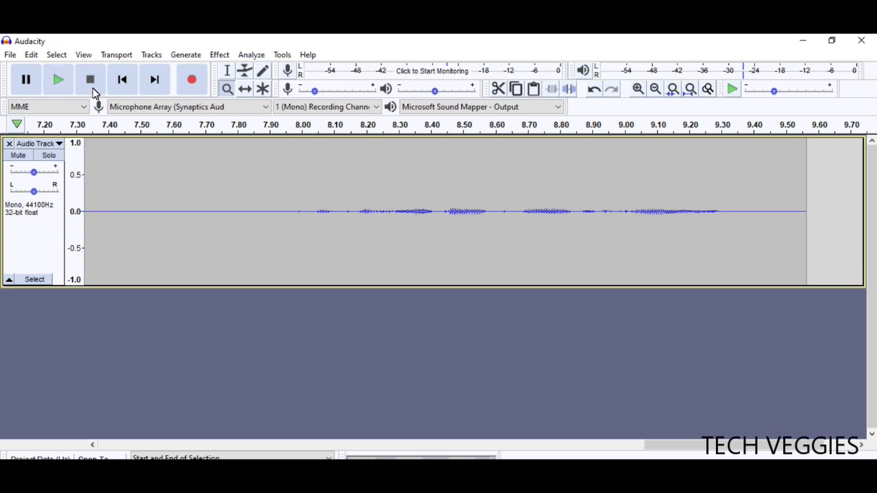
Return to the start, fit the project to the window, and select all the track's audio
click(121, 81)
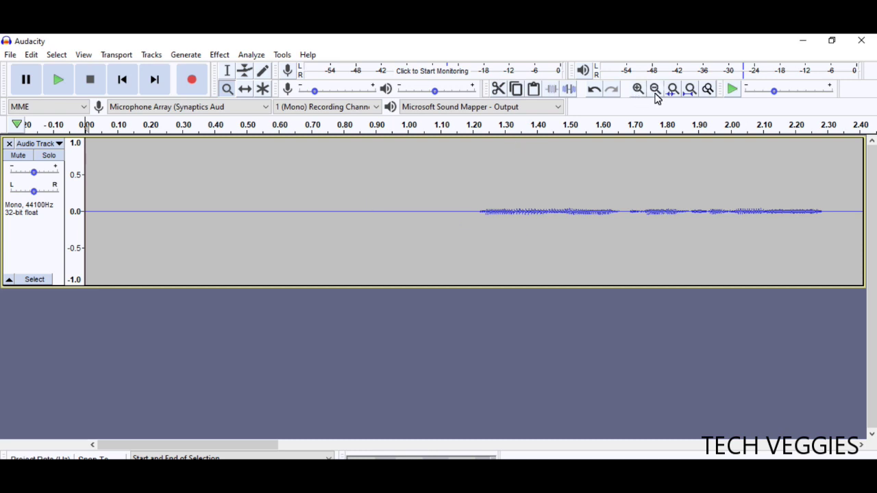
click(691, 95)
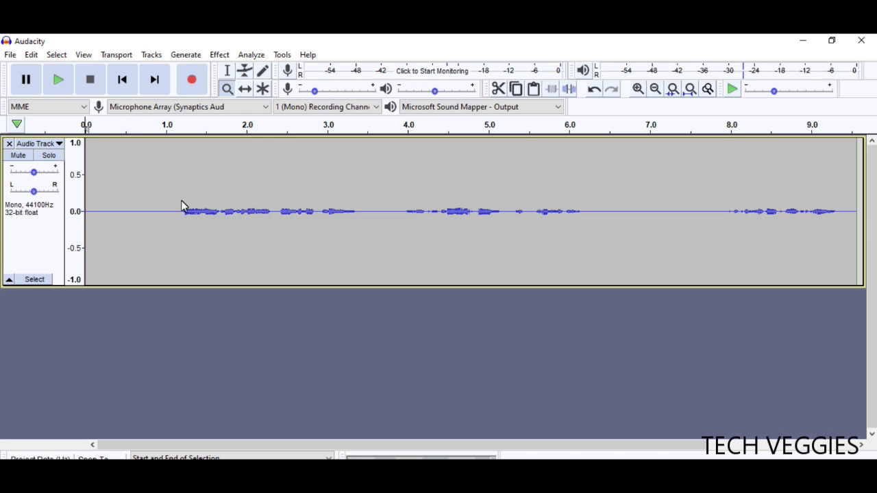
click(36, 279)
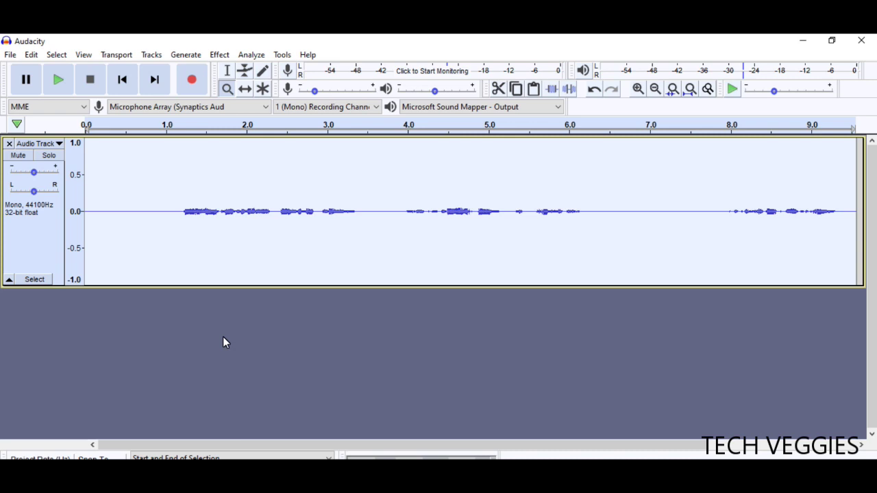
Delete the old recording and a quiet test take, then raise recording volume from 0.20 to 0.45
key(Delete)
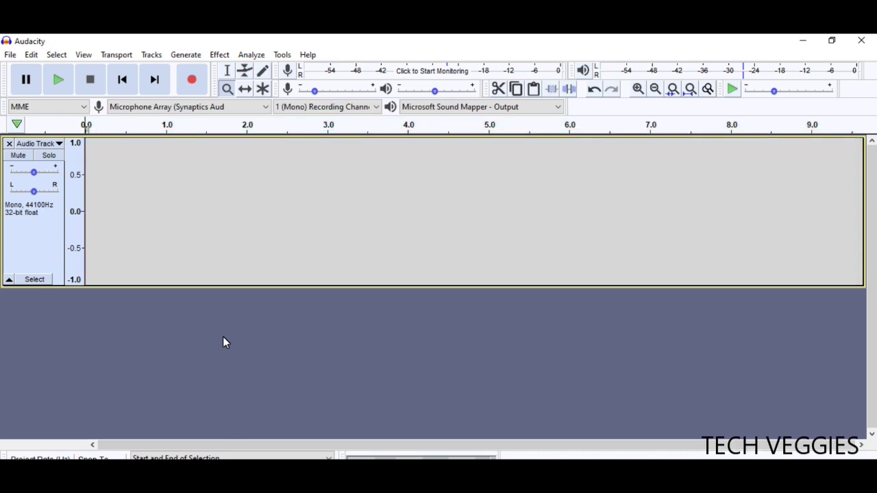
click(192, 81)
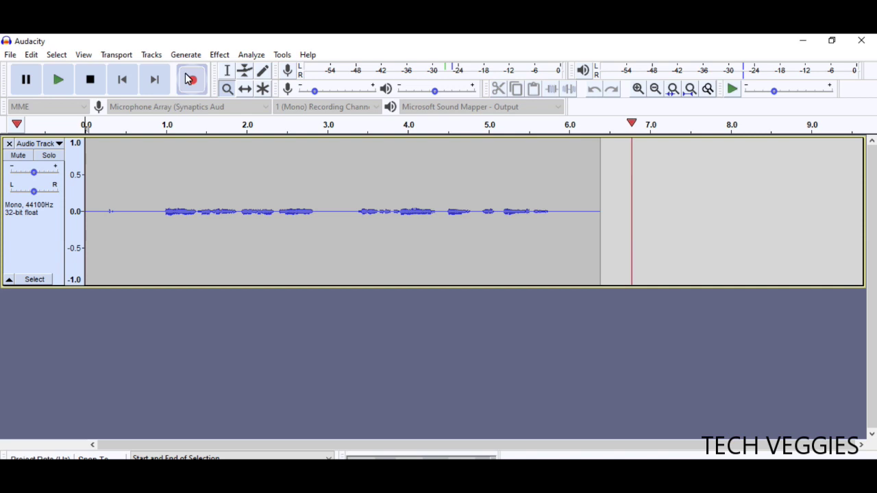
click(93, 83)
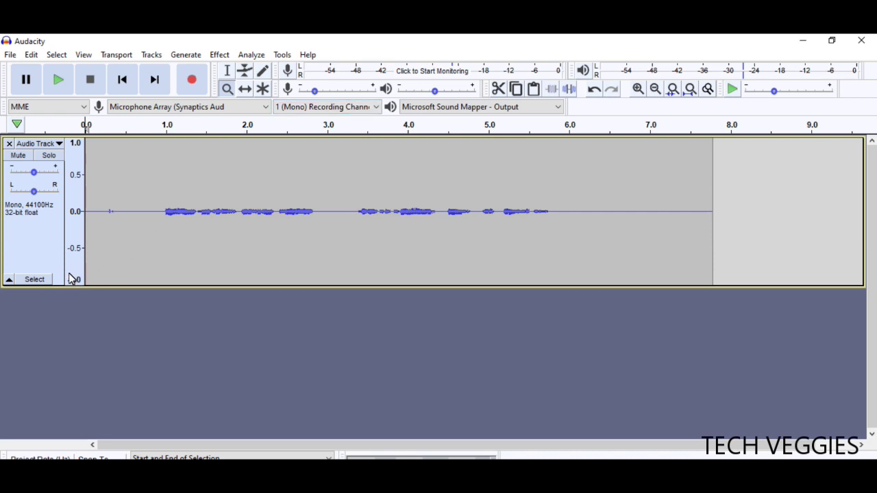
click(35, 279)
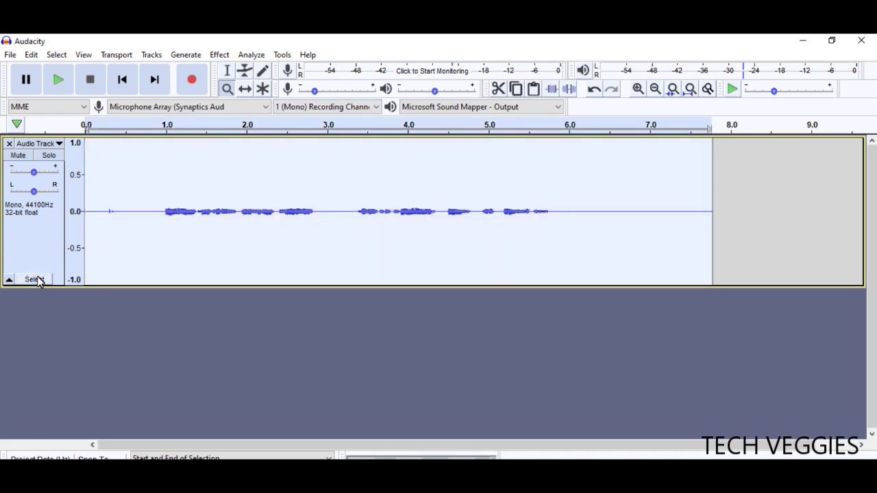
key(Delete)
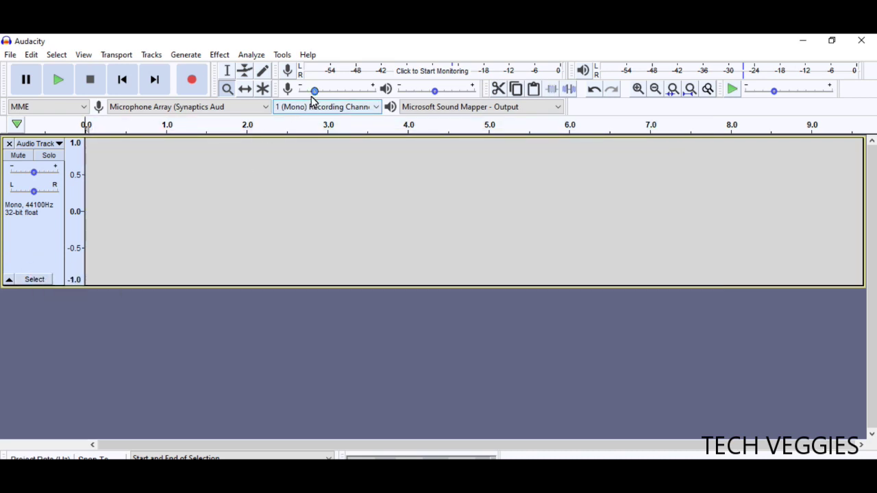
mouse_move(315, 95)
drag(315, 96, 334, 96)
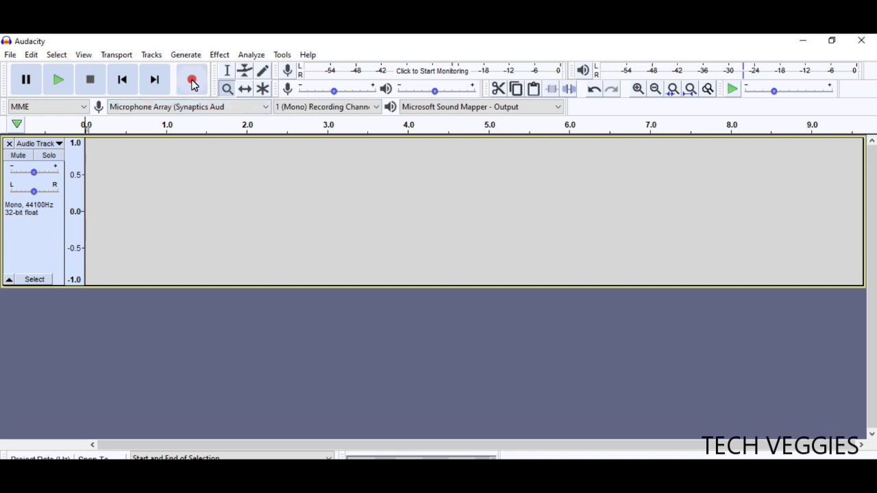
Record a fresh, louder voice take of about seven seconds at the 0.45 input level
click(192, 81)
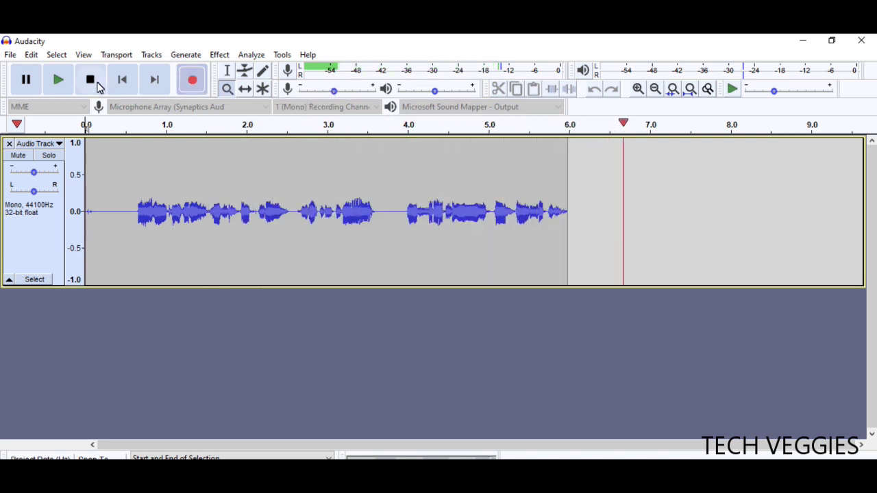
click(96, 84)
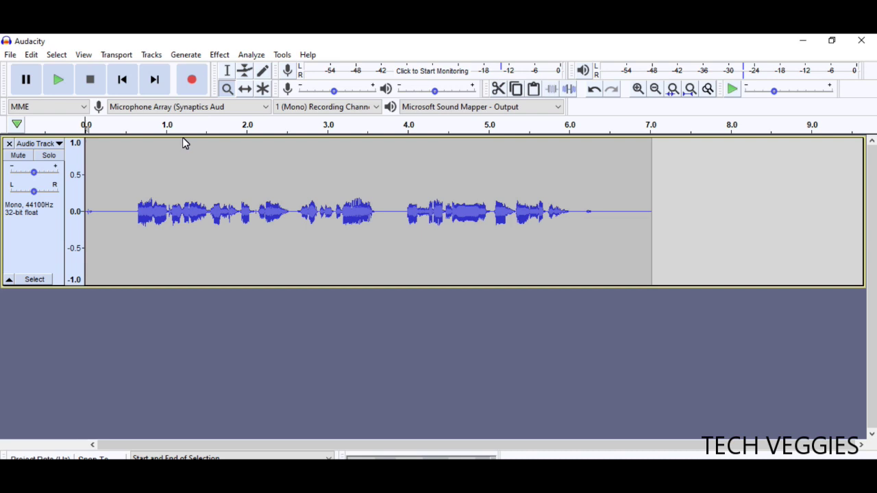
Cut the leading silence from the start of the take
click(228, 69)
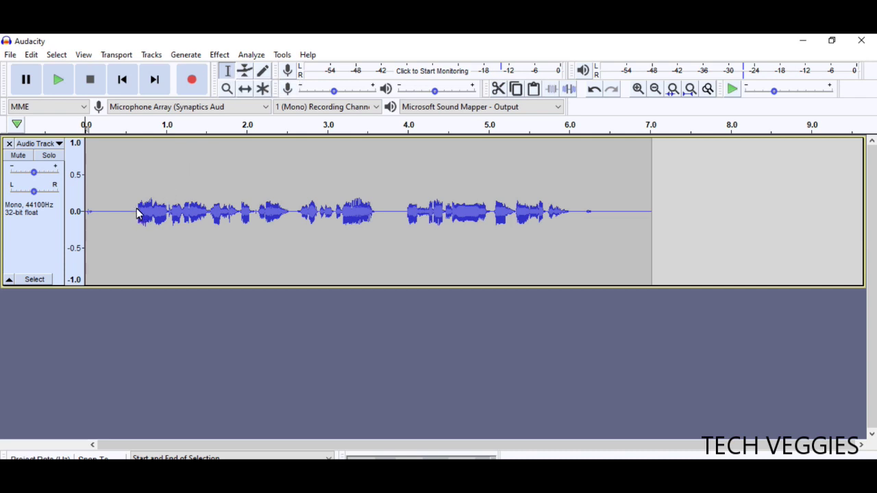
drag(137, 214, 102, 209)
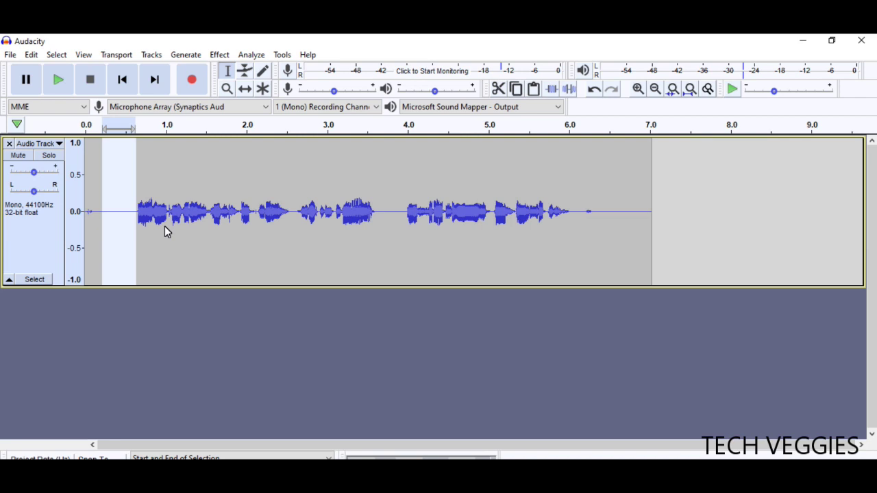
click(498, 91)
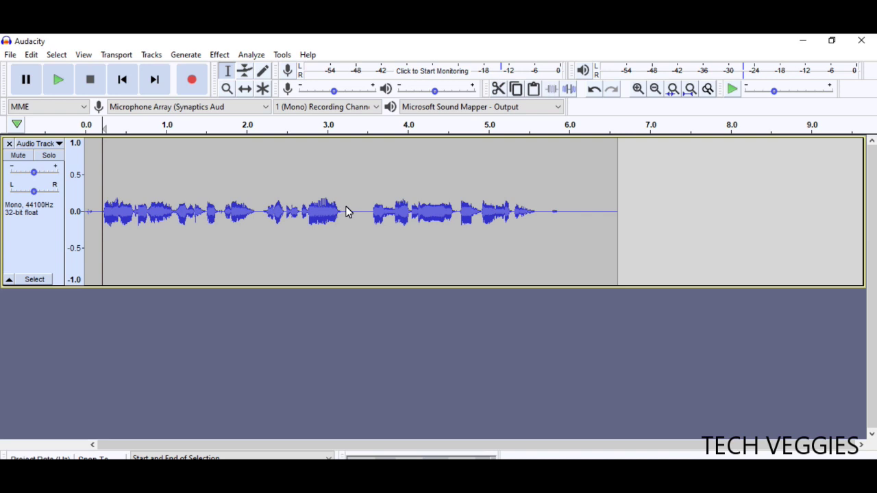
Inspect the quiet gap around 3.2–3.5 s, then deselect it and return to the track start
drag(346, 212, 373, 212)
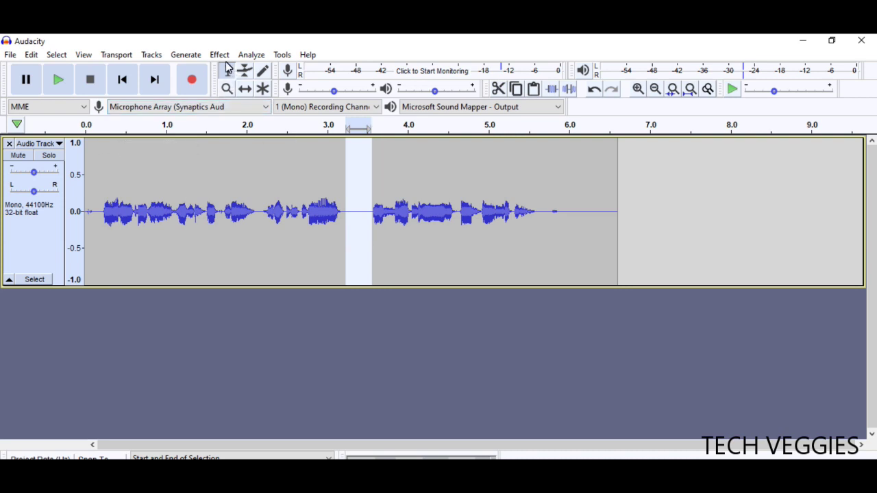
click(107, 279)
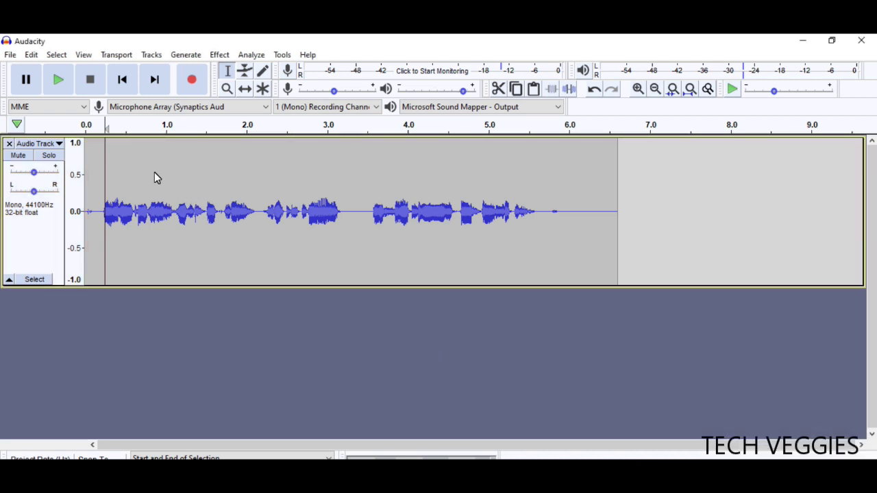
click(124, 81)
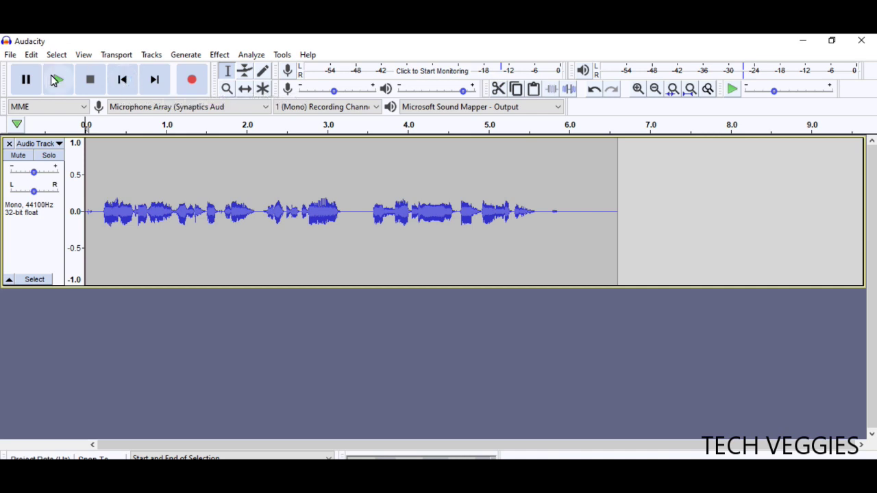
Play back the edited take and test selections at its silent tail and very start
click(54, 78)
drag(552, 218, 605, 230)
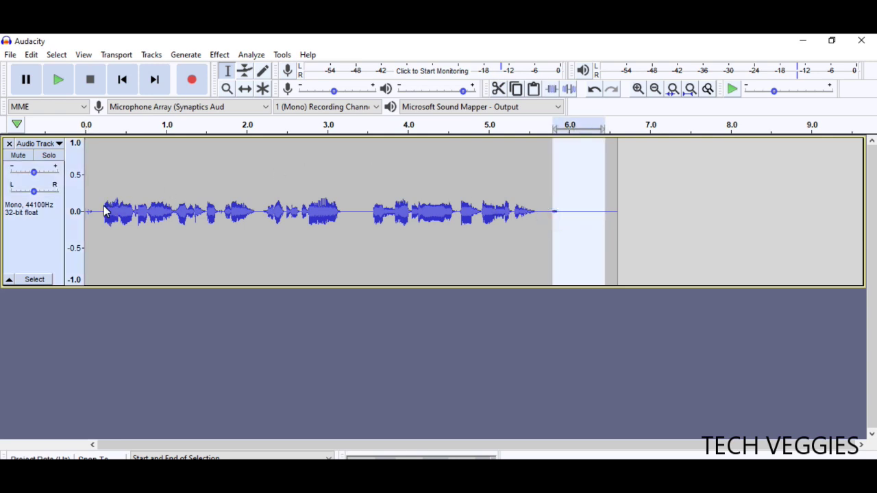
drag(104, 212, 86, 207)
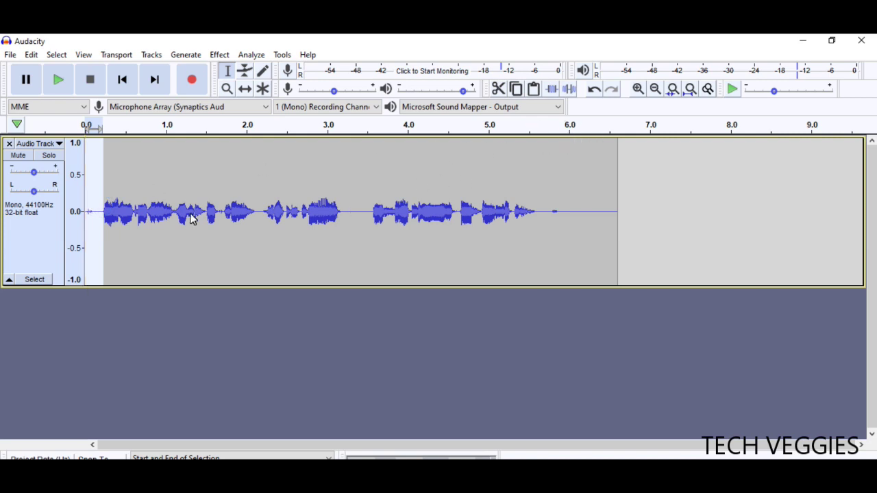
click(144, 248)
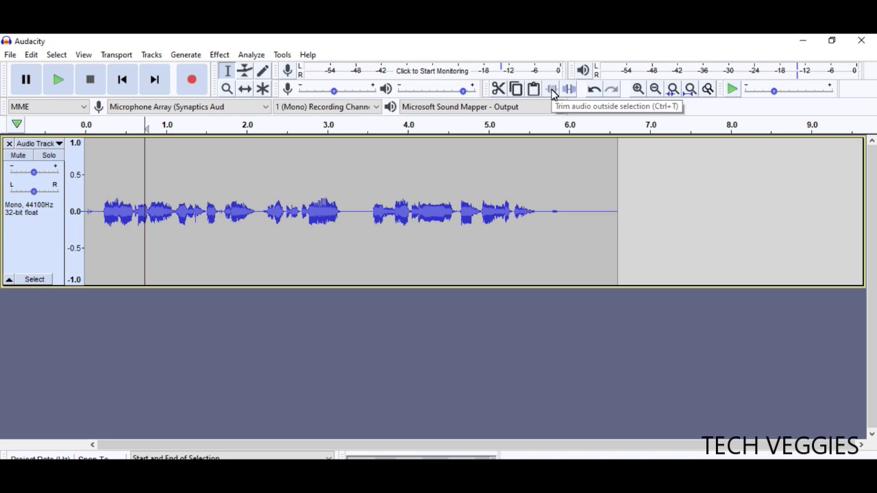
Select the speech up to about 5.4 s and trim away all audio outside it
drag(105, 212, 288, 219)
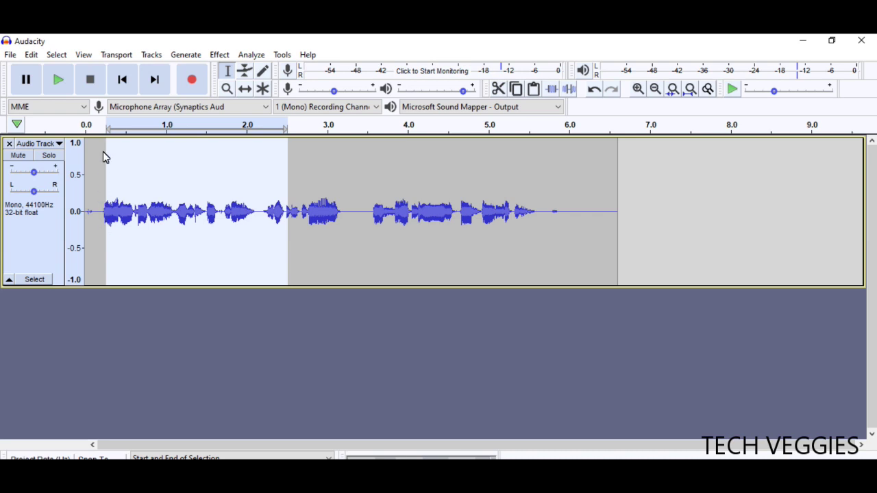
drag(105, 144, 537, 179)
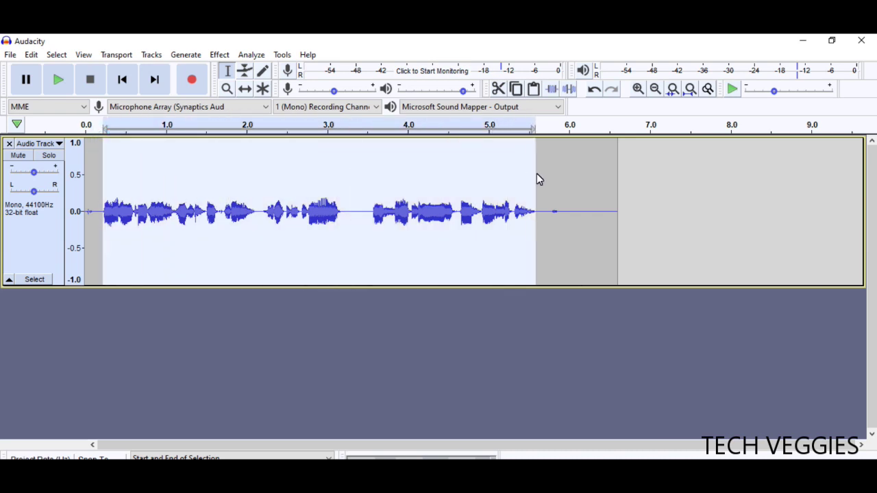
click(552, 90)
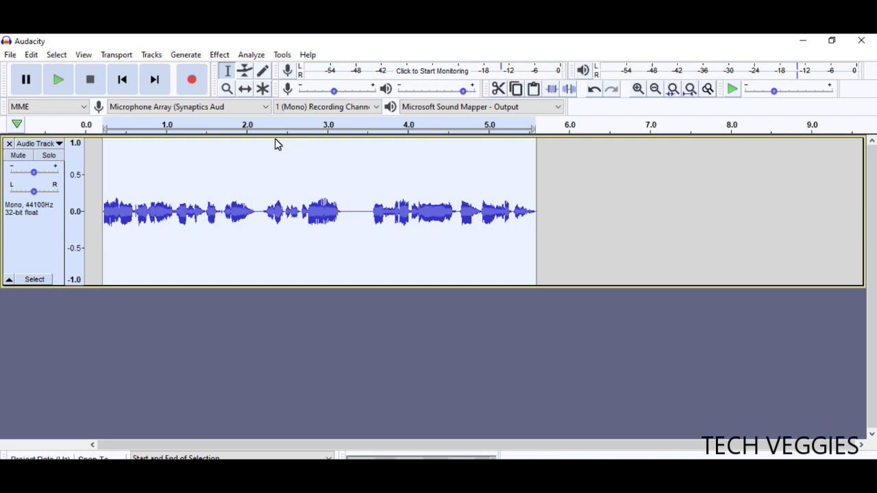
Slide the clip with Time Shift so it starts at 0.0 s, then play it and return to start
click(248, 93)
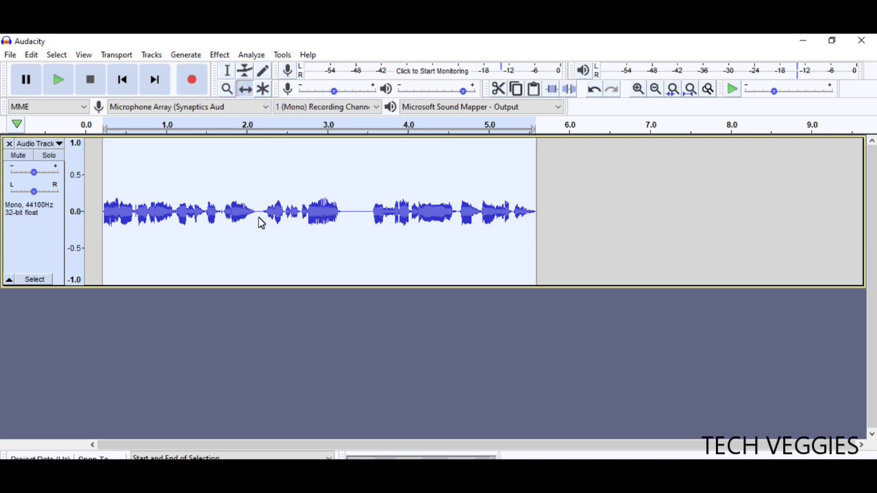
drag(290, 229, 513, 225)
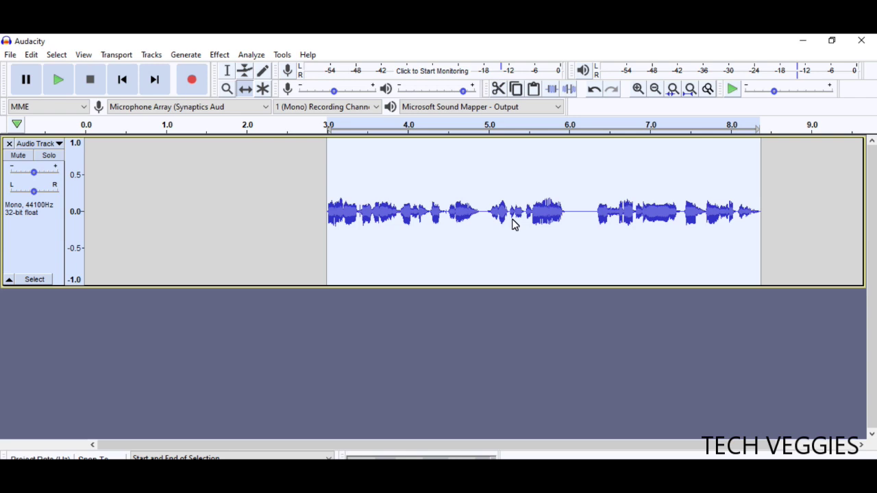
drag(495, 240, 257, 231)
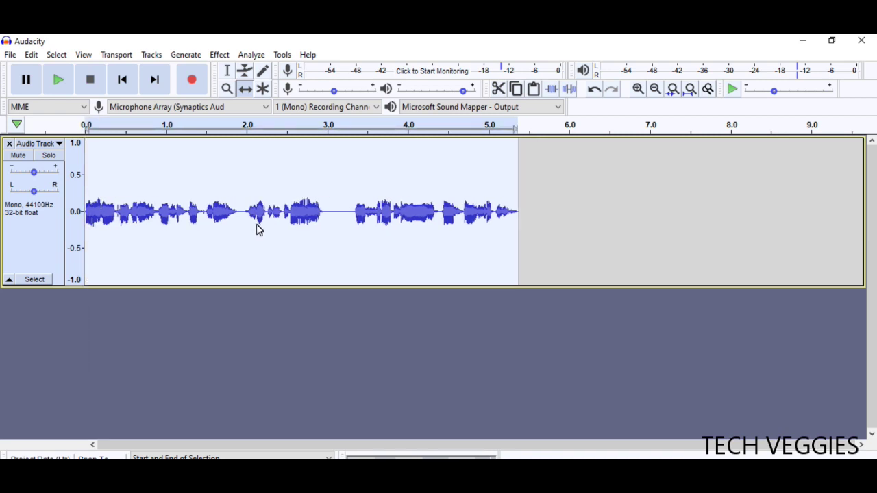
click(59, 81)
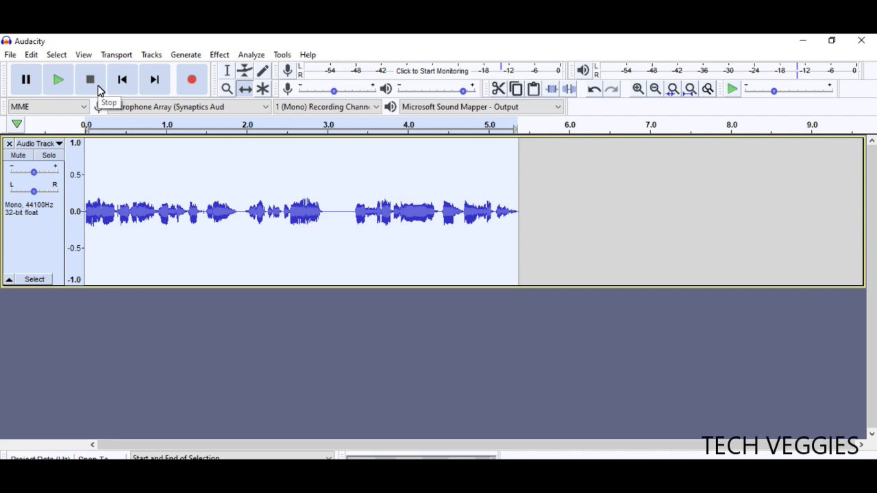
click(134, 81)
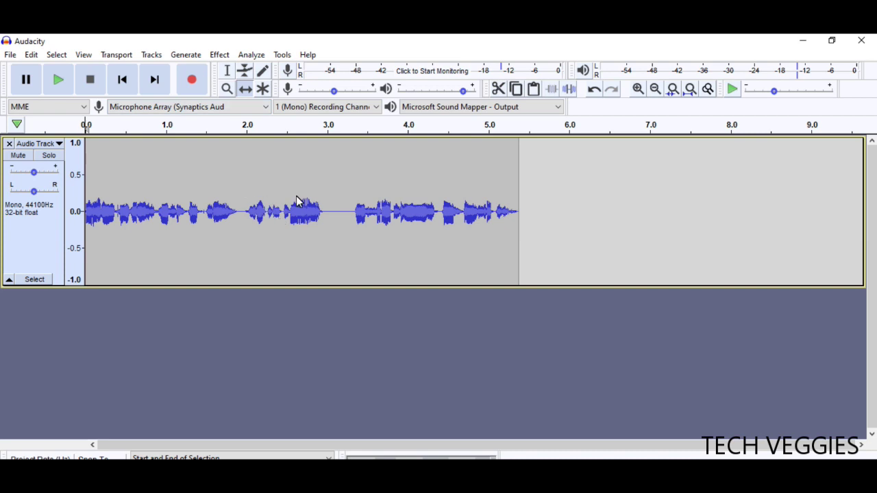
Place the cursor at the clip's end, around 5.4 s, with the Selection tool
click(225, 72)
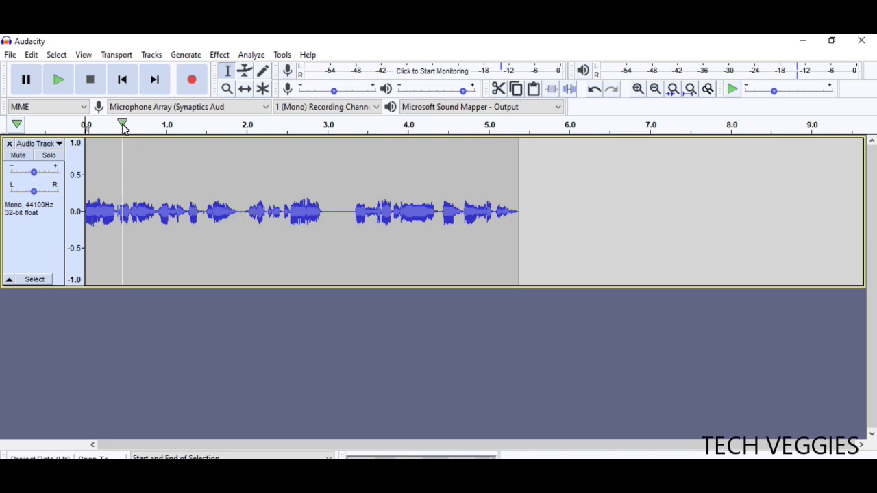
click(520, 242)
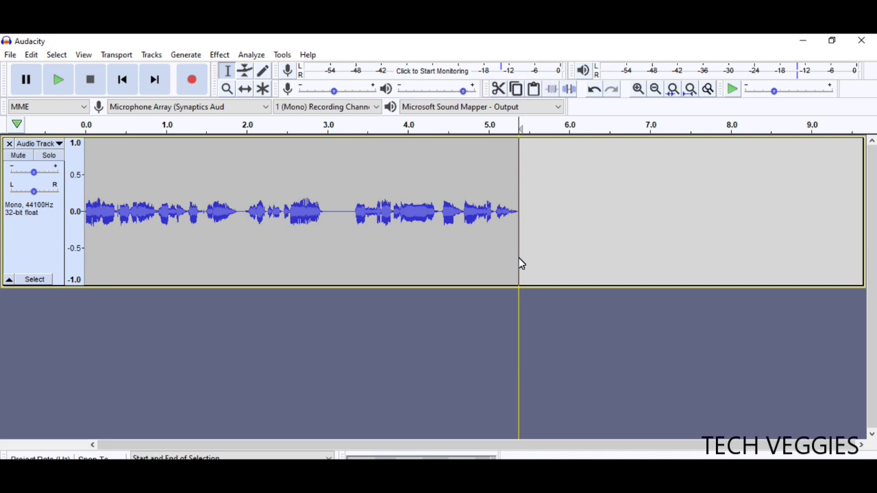
Record a second take after the clip, extending the track to about 8.6 s, then return to start
click(191, 80)
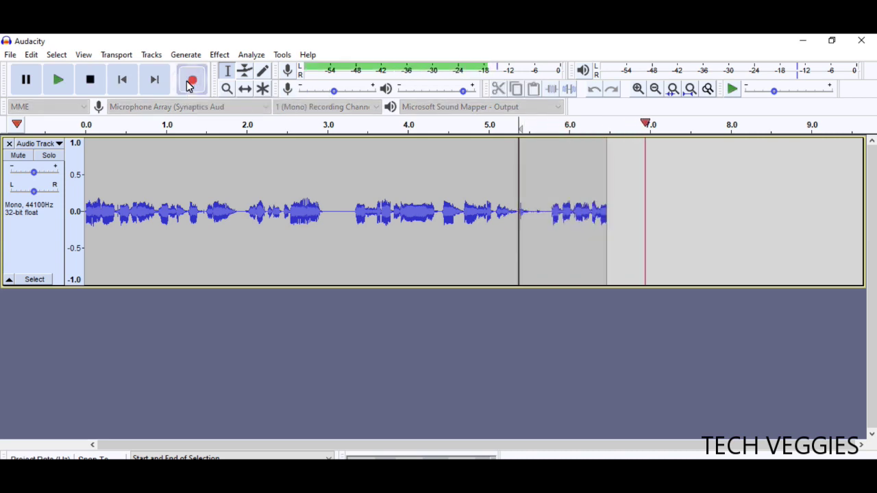
click(90, 81)
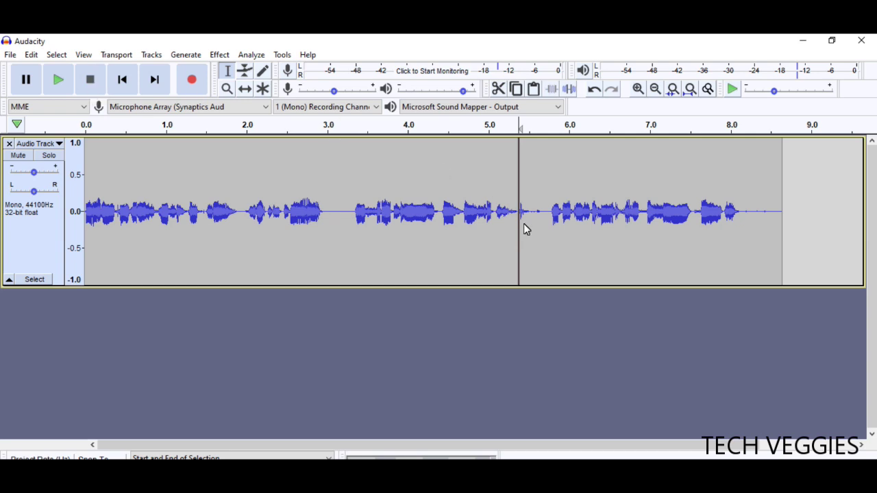
click(124, 82)
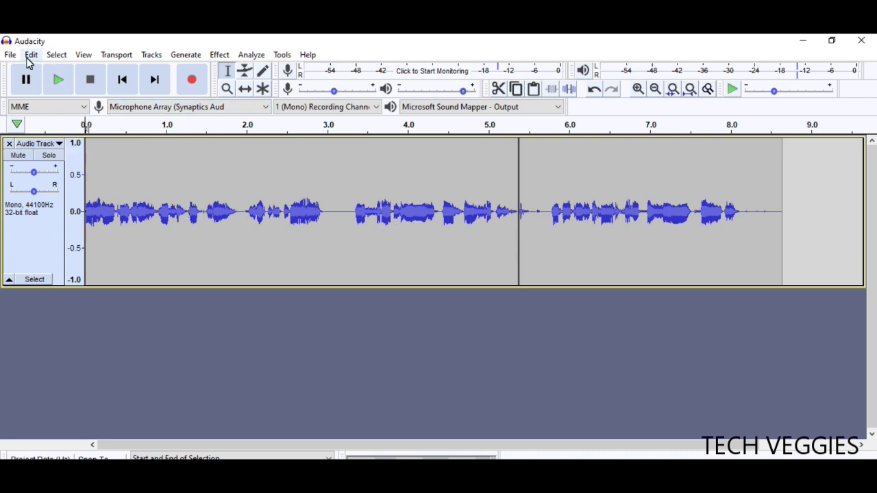
Add a new empty mono track via Tracks > Add New > Mono Track
click(152, 55)
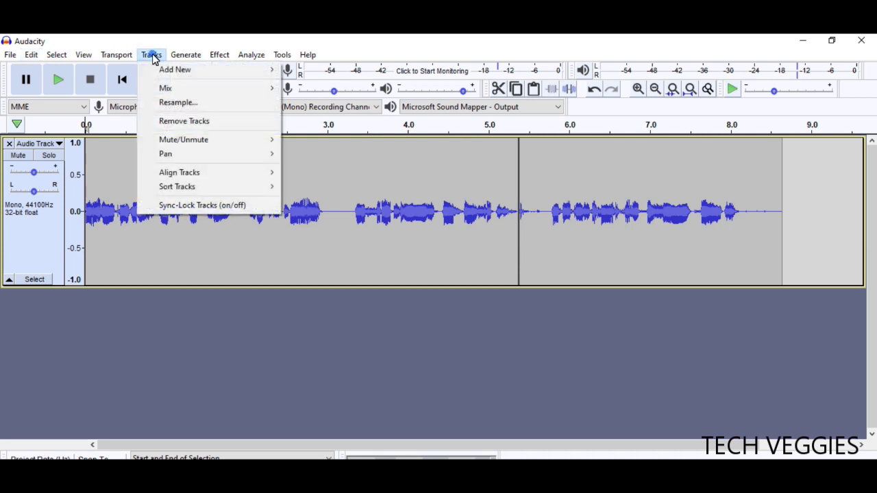
mouse_move(186, 65)
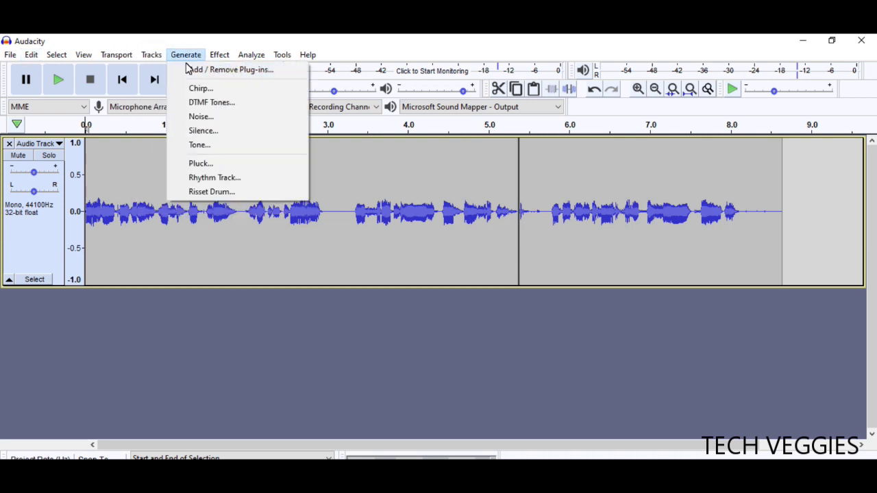
mouse_move(151, 59)
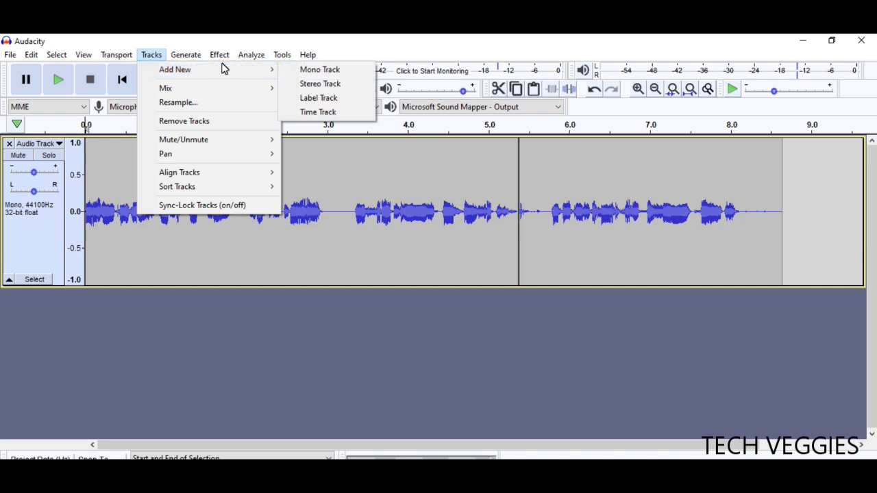
mouse_move(278, 70)
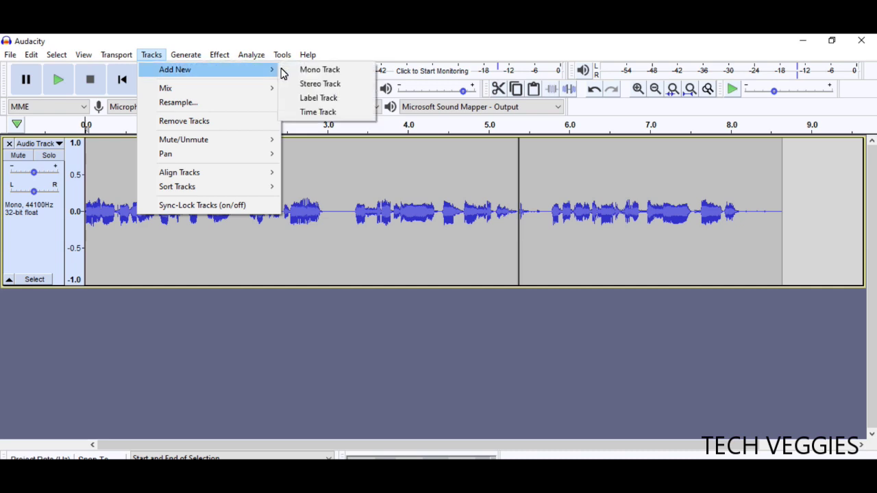
click(319, 70)
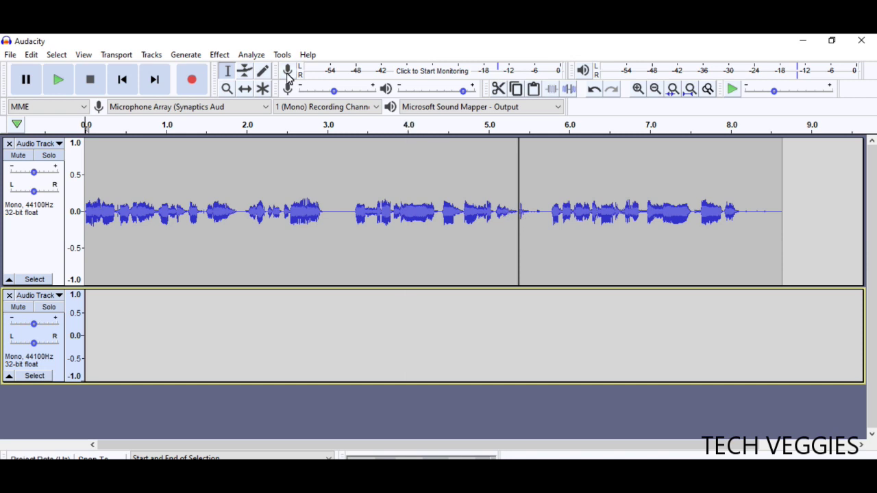
Select the appended clip from 5.4 s to its end, then select the new lower track
click(228, 70)
drag(520, 223, 783, 246)
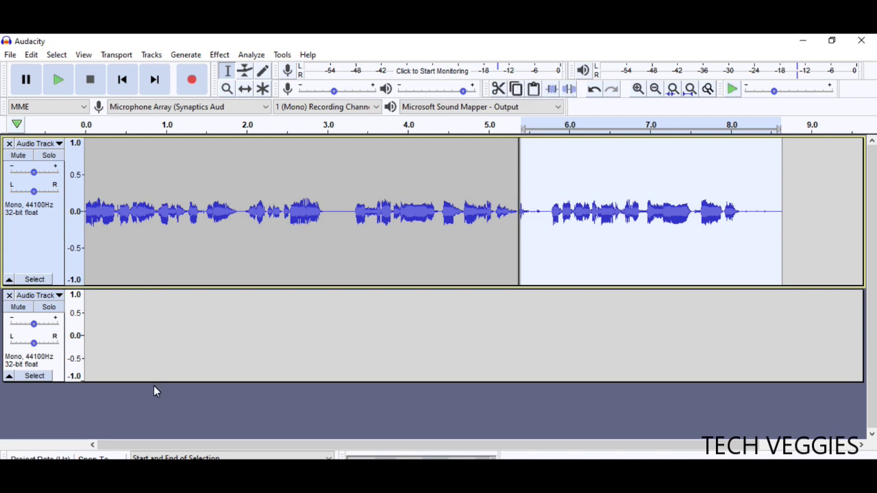
click(41, 374)
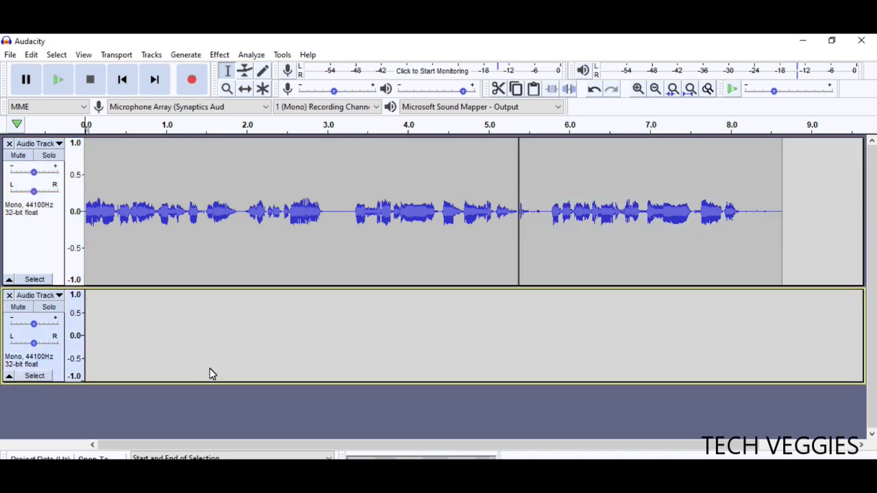
Paste the clip into the second track and delete it from the first track after 5.4 s
key(ctrl+v)
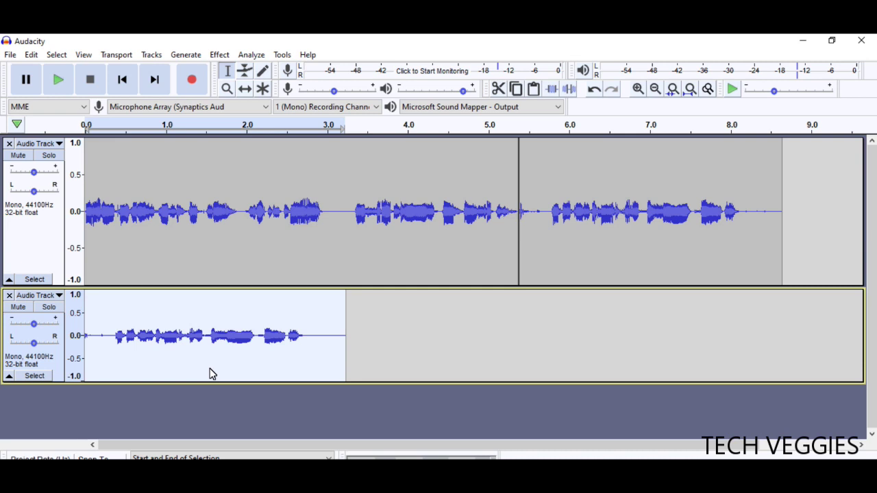
click(437, 350)
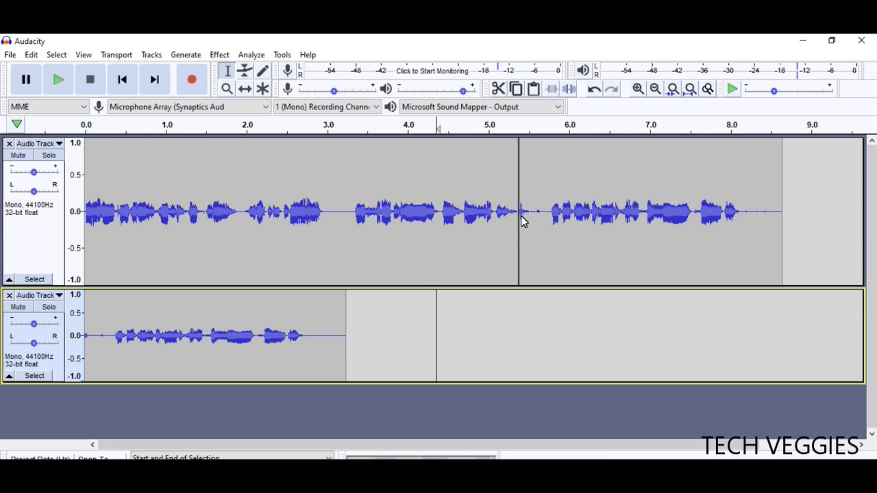
drag(522, 220, 784, 217)
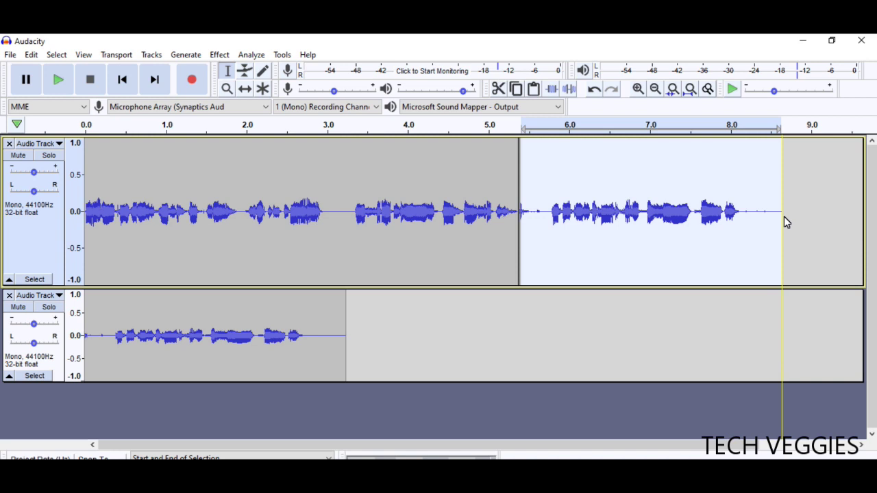
key(Delete)
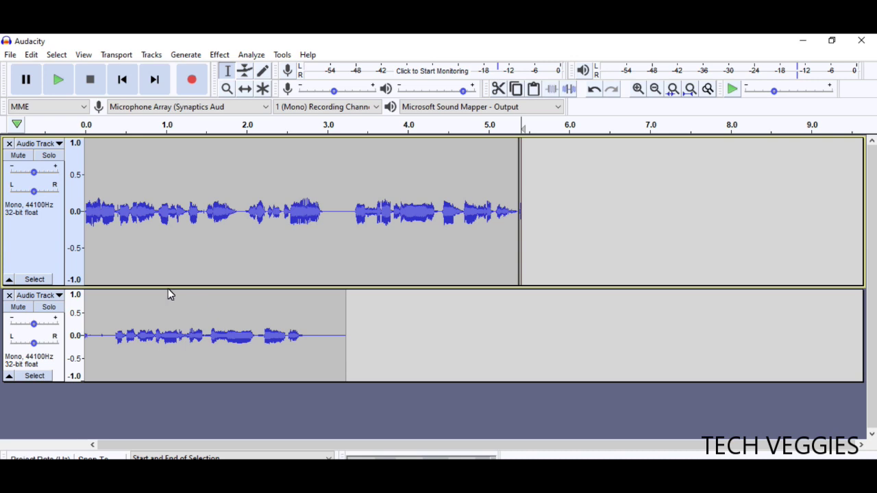
Save the two-track work as the Audacity project 'sample1' on the Desktop, acknowledging the project warning
click(13, 55)
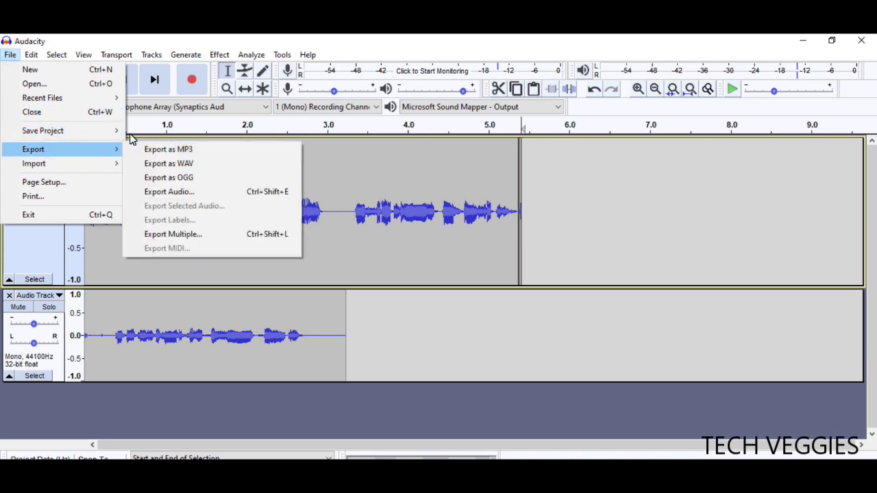
mouse_move(106, 137)
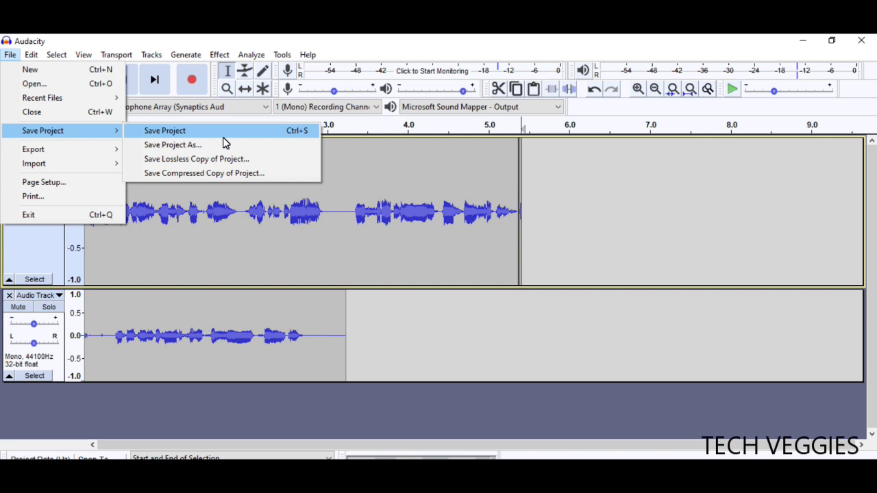
click(259, 134)
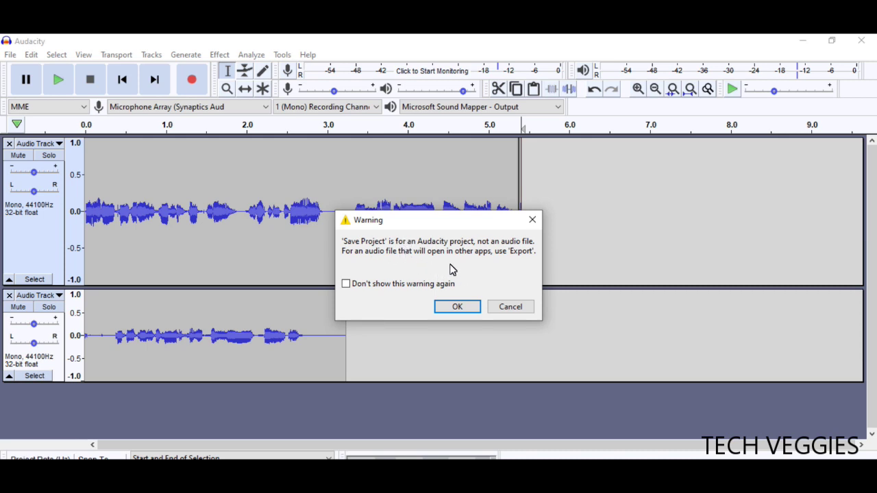
click(458, 308)
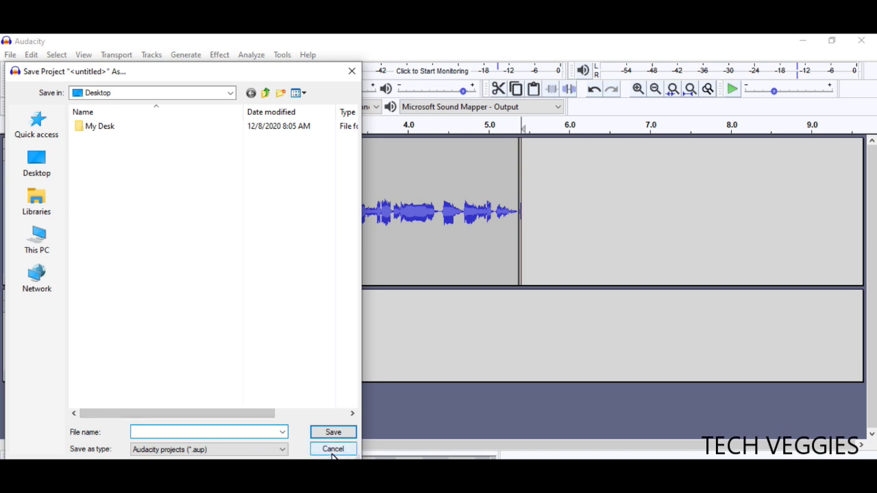
text(sample1)
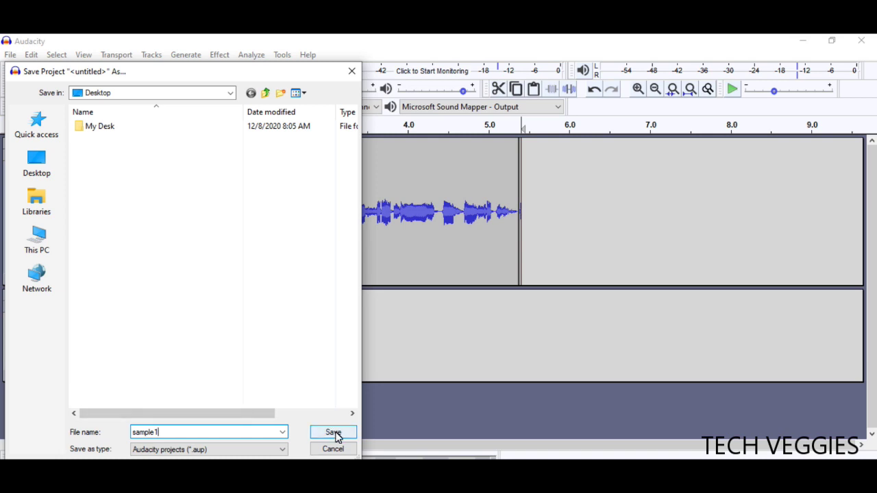
click(334, 433)
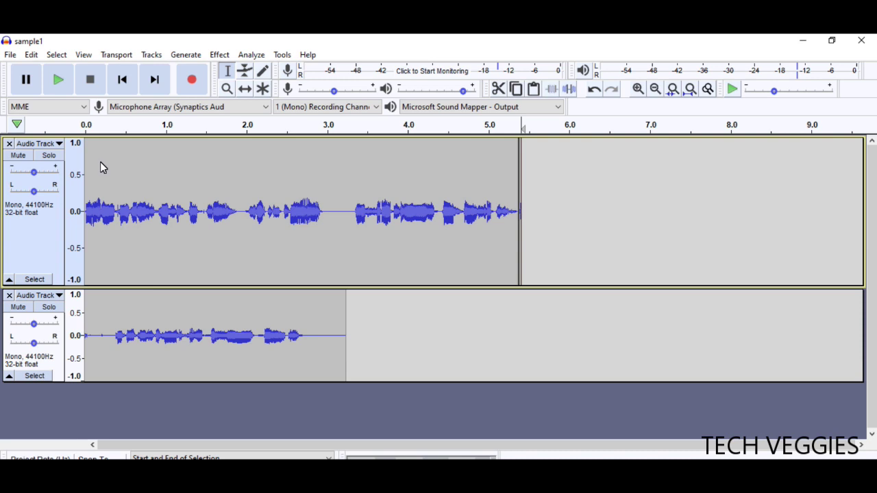
Export the audio as MP3 'sample2', accepting the mono mixdown and leaving metadata tags empty
click(10, 56)
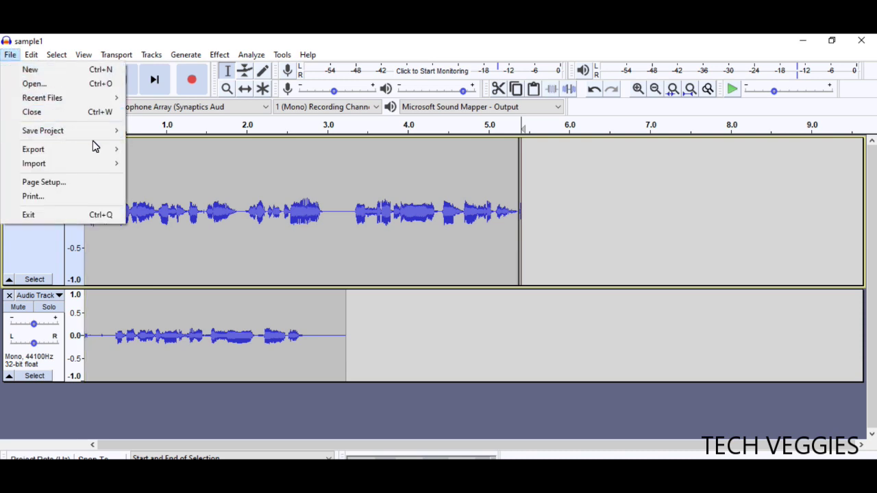
mouse_move(102, 152)
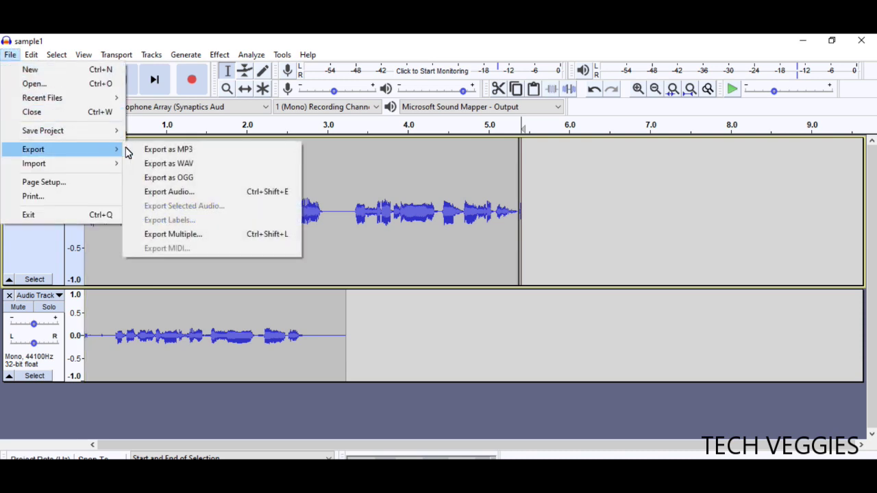
click(170, 154)
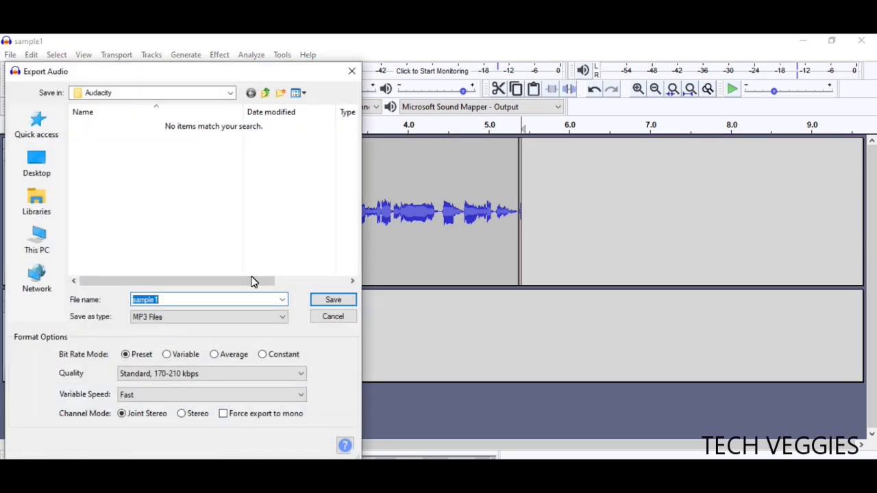
click(244, 300)
key(BackSpace)
text(2)
click(327, 302)
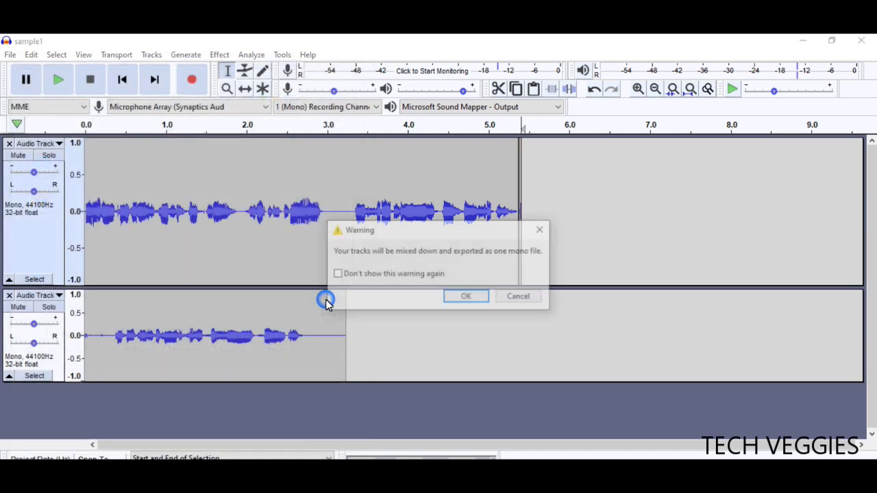
click(472, 300)
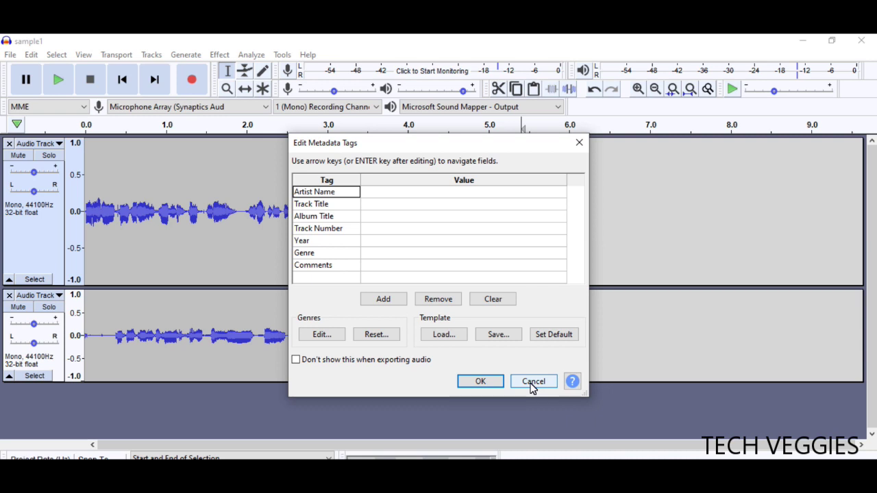
click(533, 382)
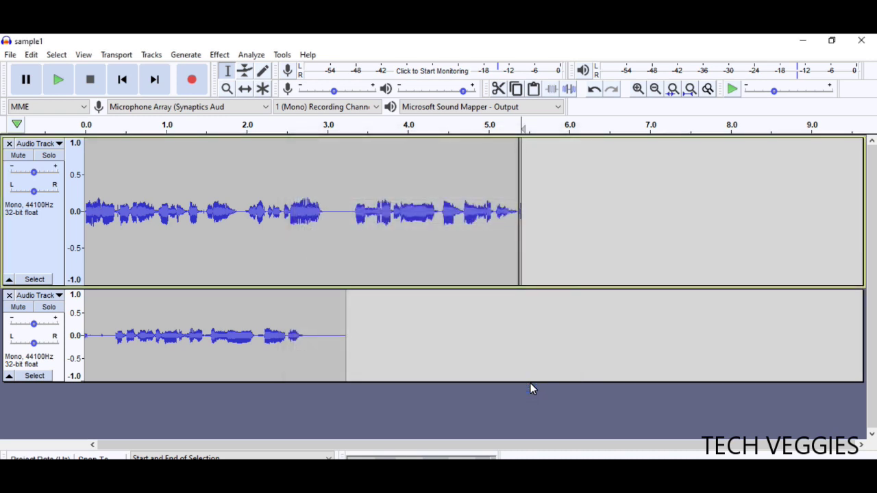